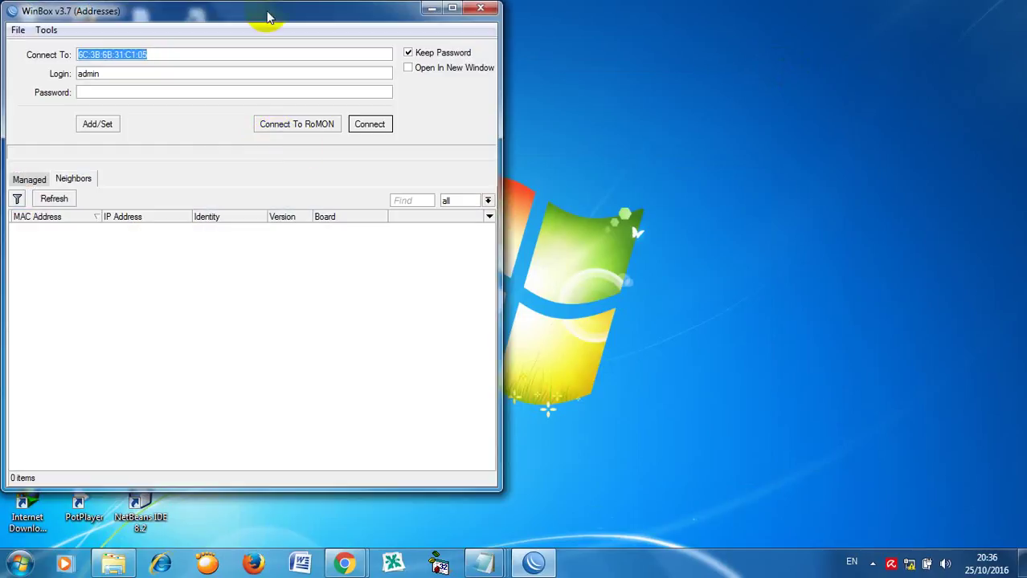
Connect to the discovered MikroTik router 6C:3B:6B:31:C1:05 as admin with an empty password
drag(266, 18, 491, 31)
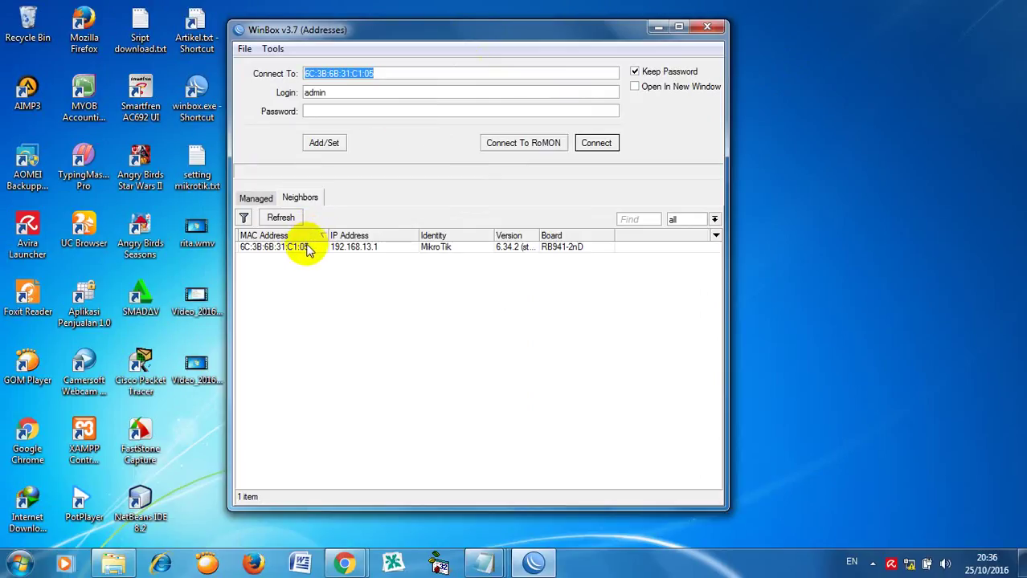
click(278, 249)
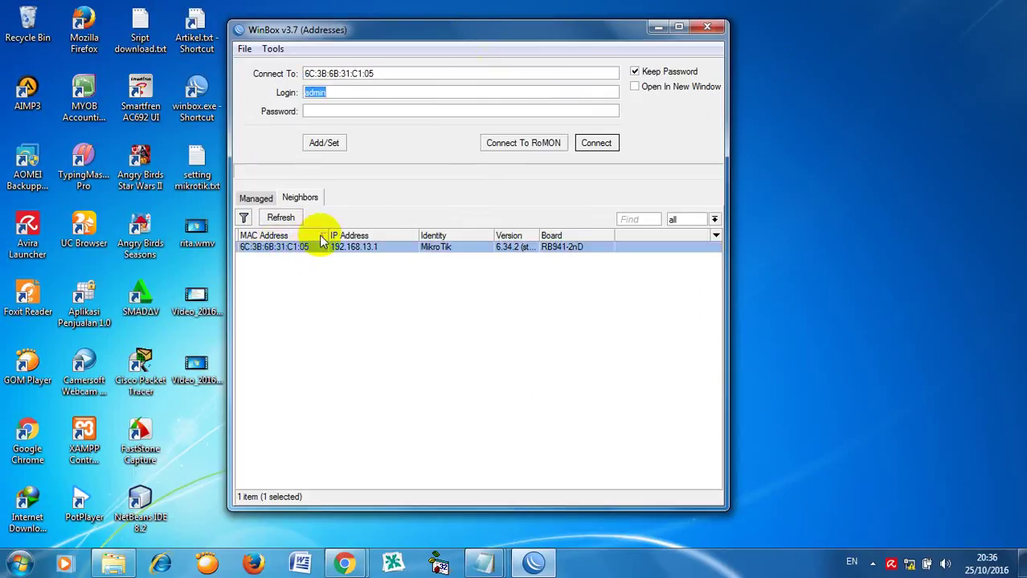
click(596, 143)
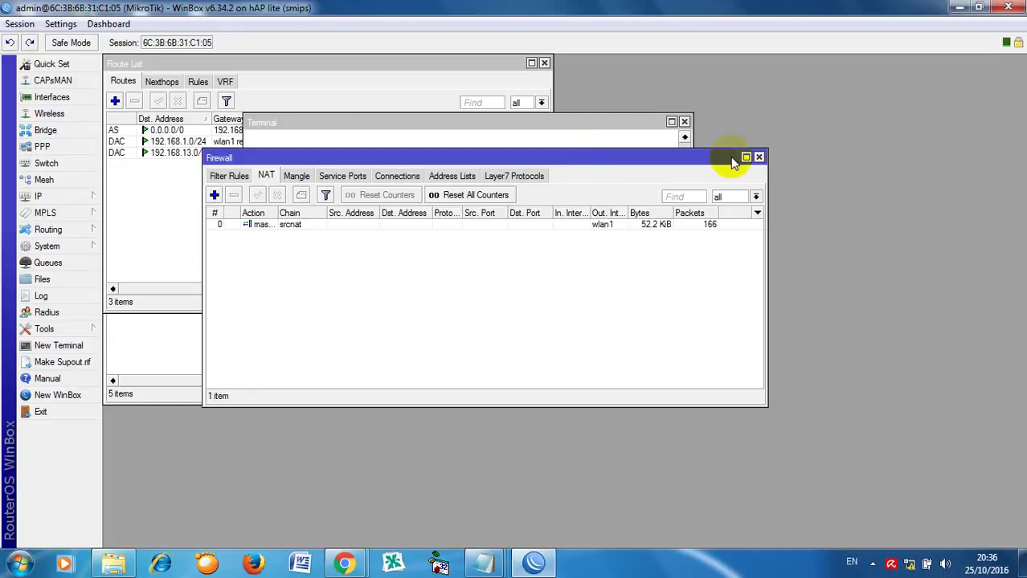
Close all windows open in the router session, including Firewall, Terminal, Route List and Address List
click(759, 157)
click(684, 121)
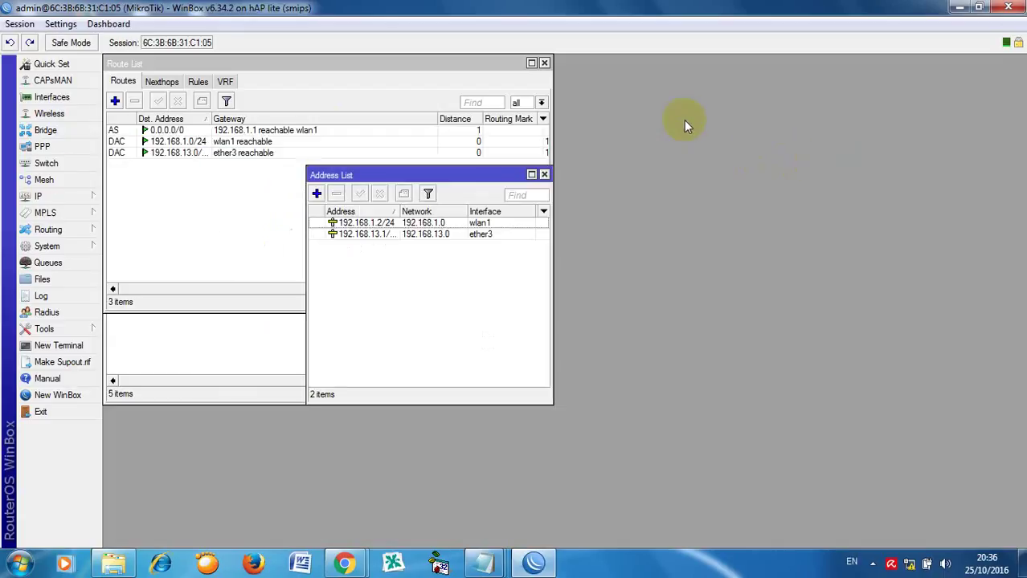
click(545, 64)
click(544, 175)
click(544, 146)
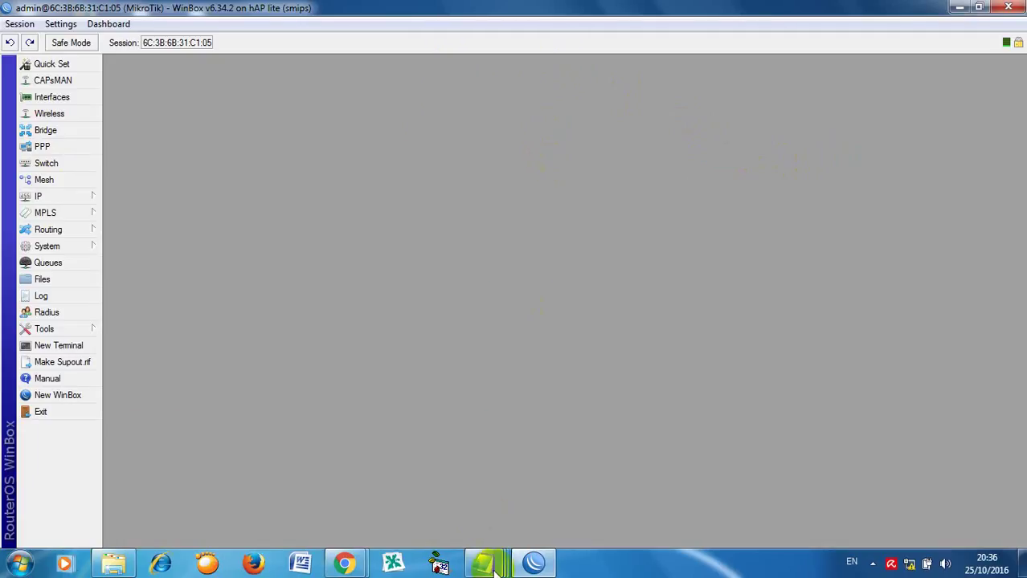
Bring up the setting mikrotik.txt notes in Notepad and highlight the first item, the system configuration reset
mouse_move(496, 569)
click(648, 482)
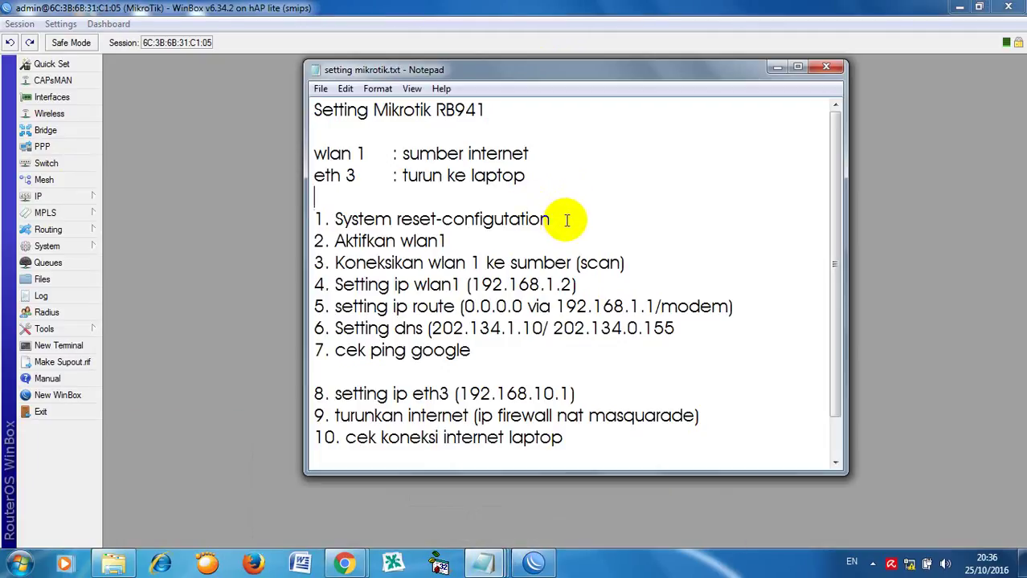
drag(560, 219, 318, 215)
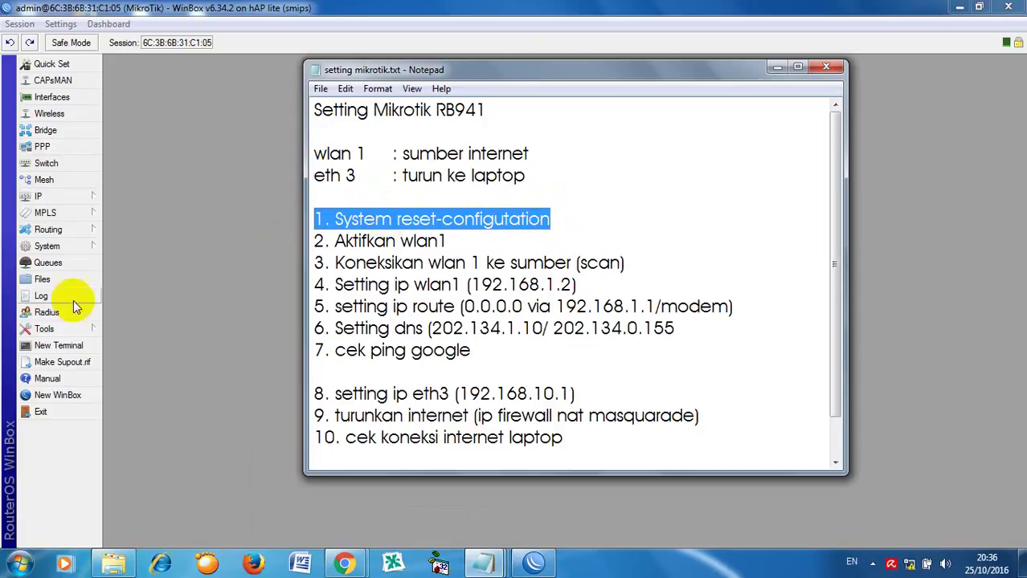
Run "system reset-configuration" in a new WinBox terminal, confirm it with y, and close the session
click(69, 345)
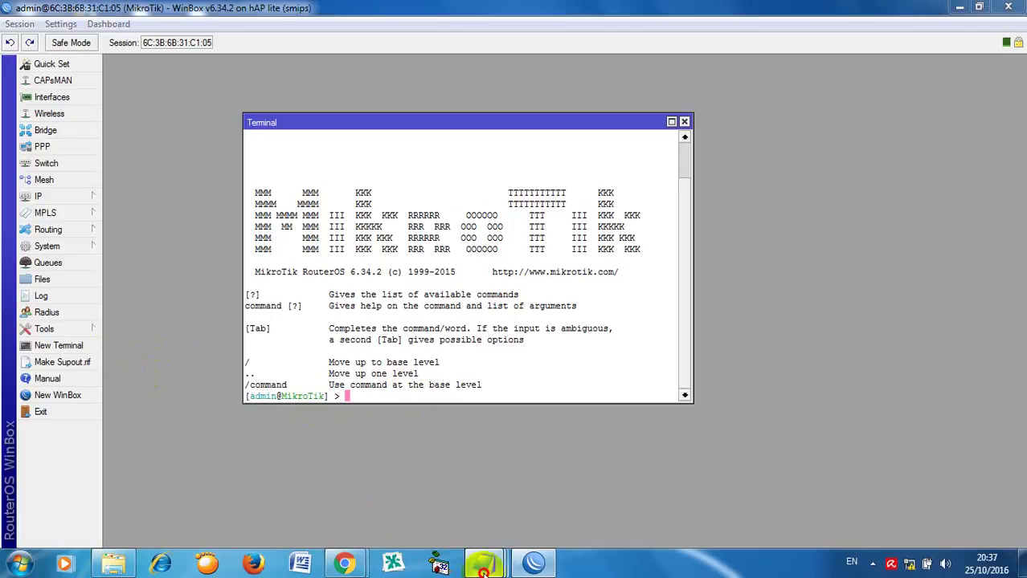
mouse_move(483, 564)
click(643, 502)
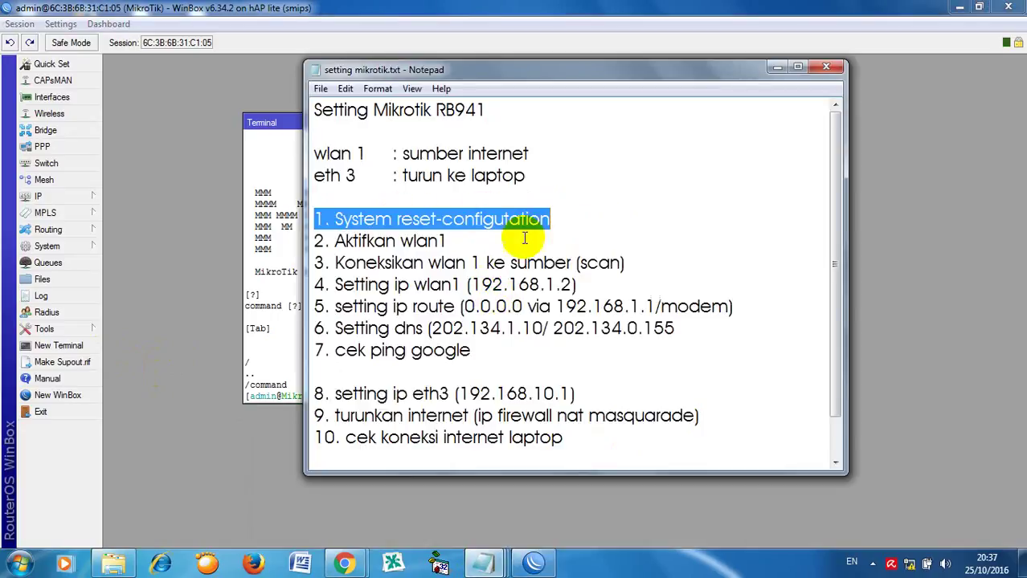
click(283, 369)
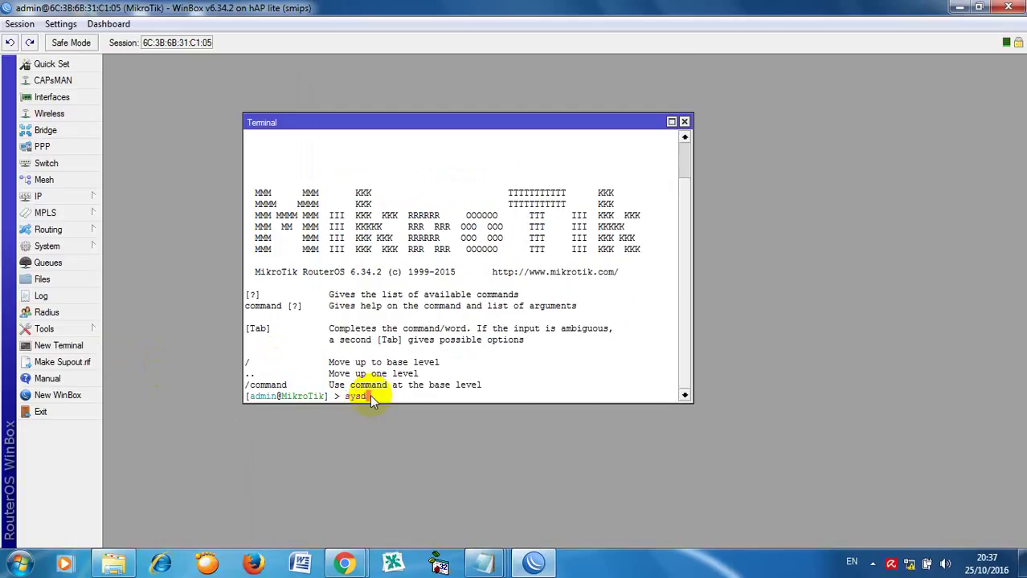
text(system reset-configuration)
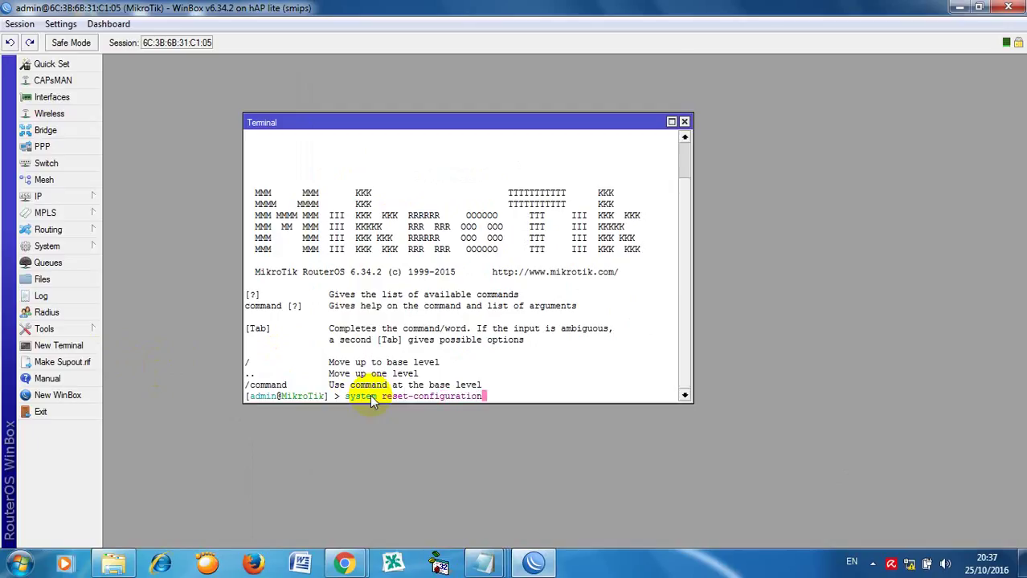
key(Return)
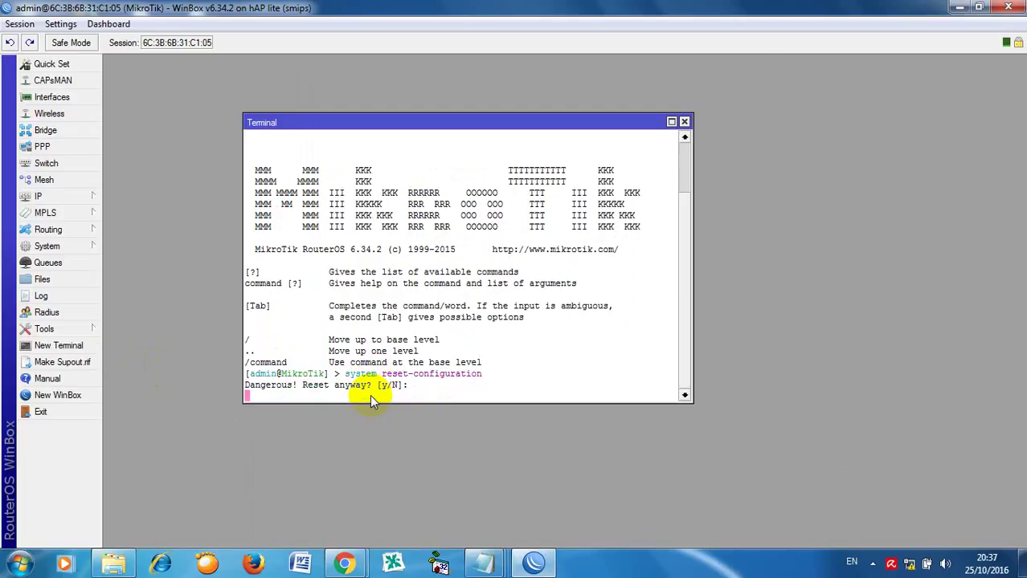
text(y)
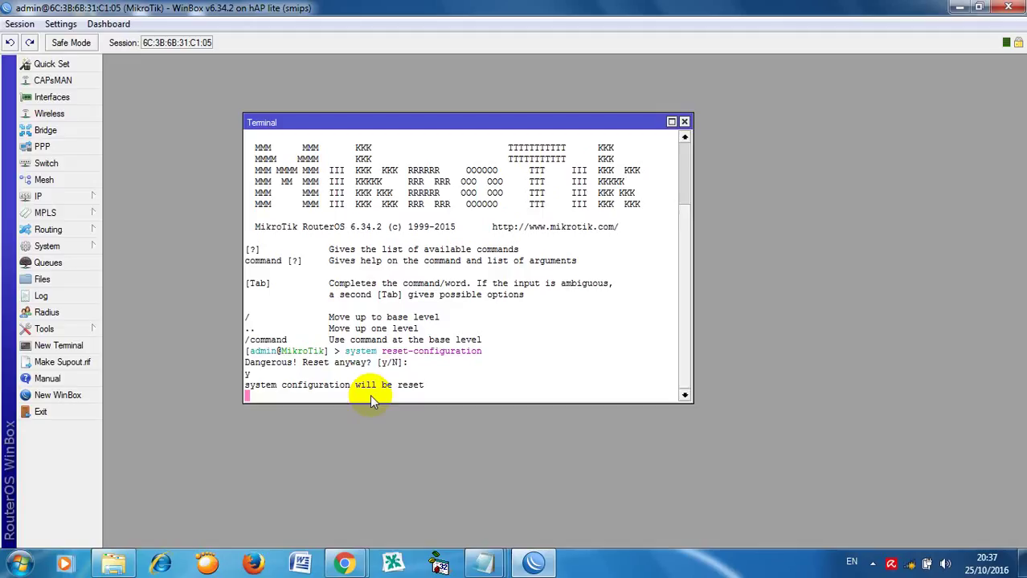
click(1014, 8)
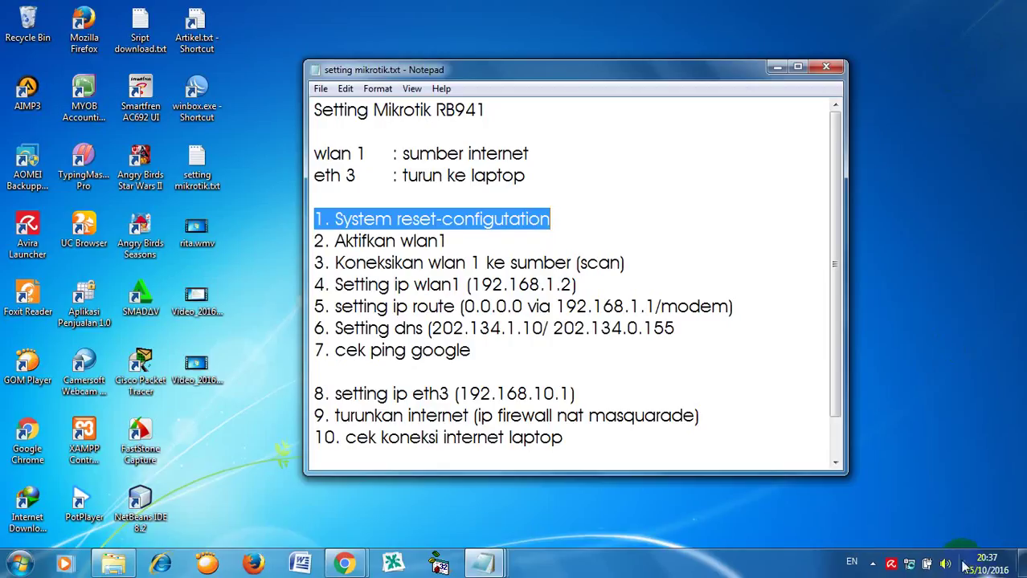
Check the computer's network connection status while the router restarts
click(908, 564)
click(972, 188)
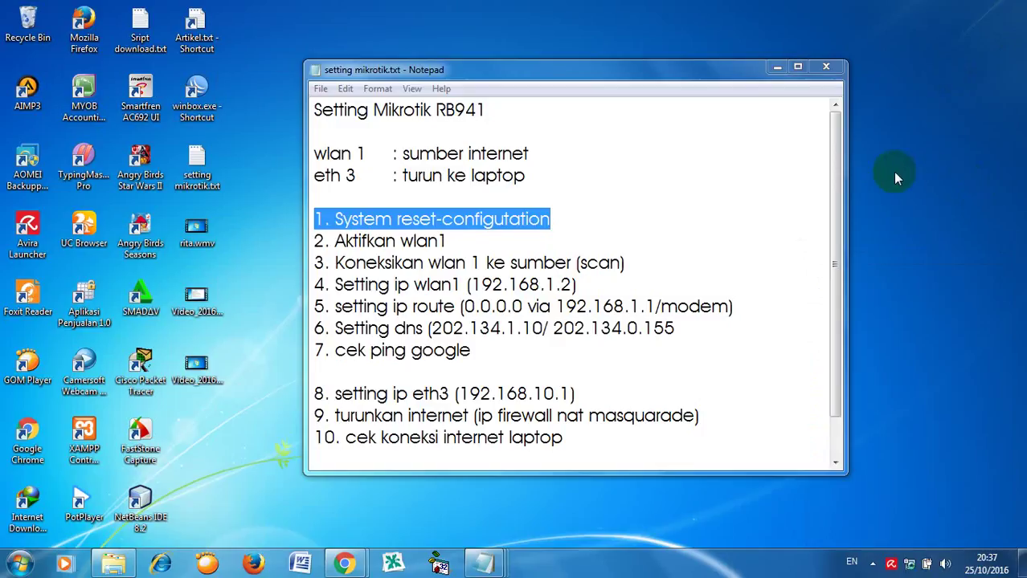
click(914, 561)
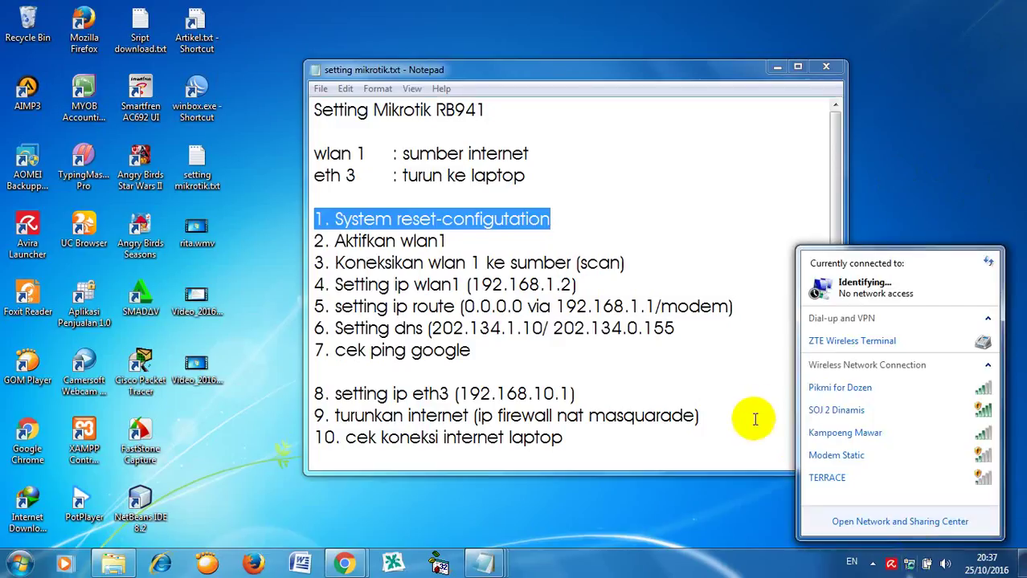
right_click(1015, 27)
click(938, 69)
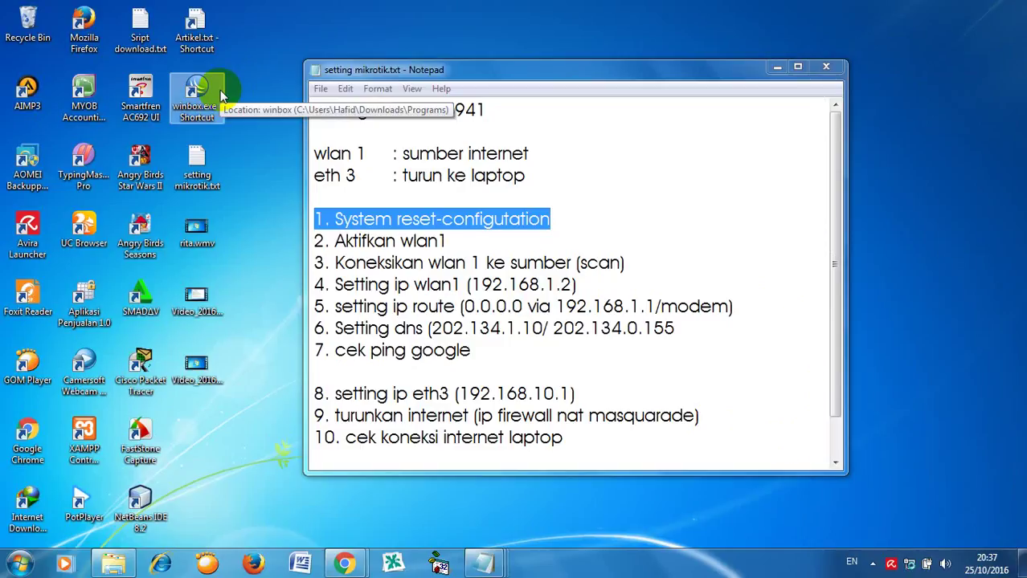
Minimize the notes, reopen WinBox to look for the router among the neighbors, and close it again
click(776, 68)
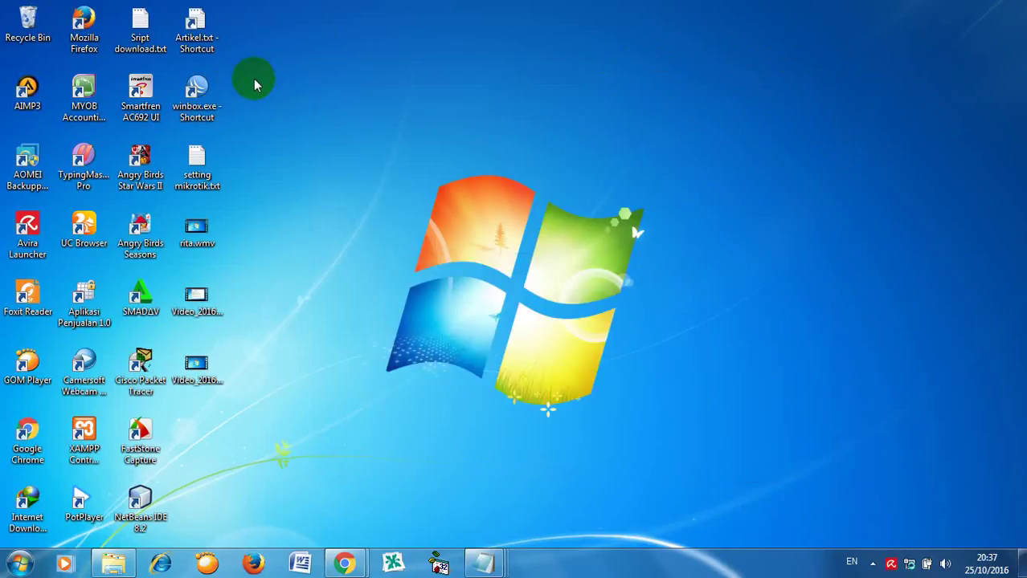
double_click(196, 90)
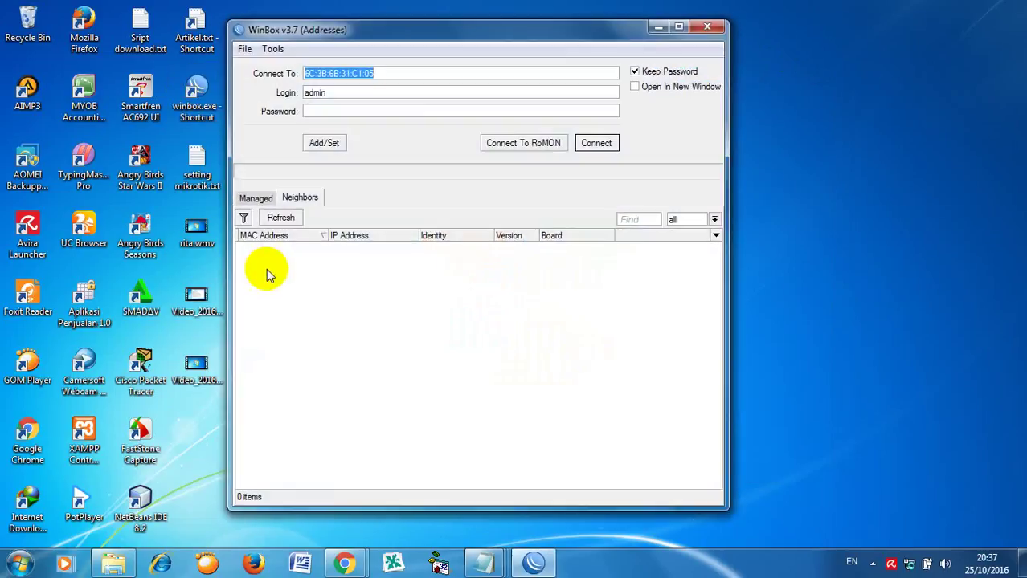
click(267, 269)
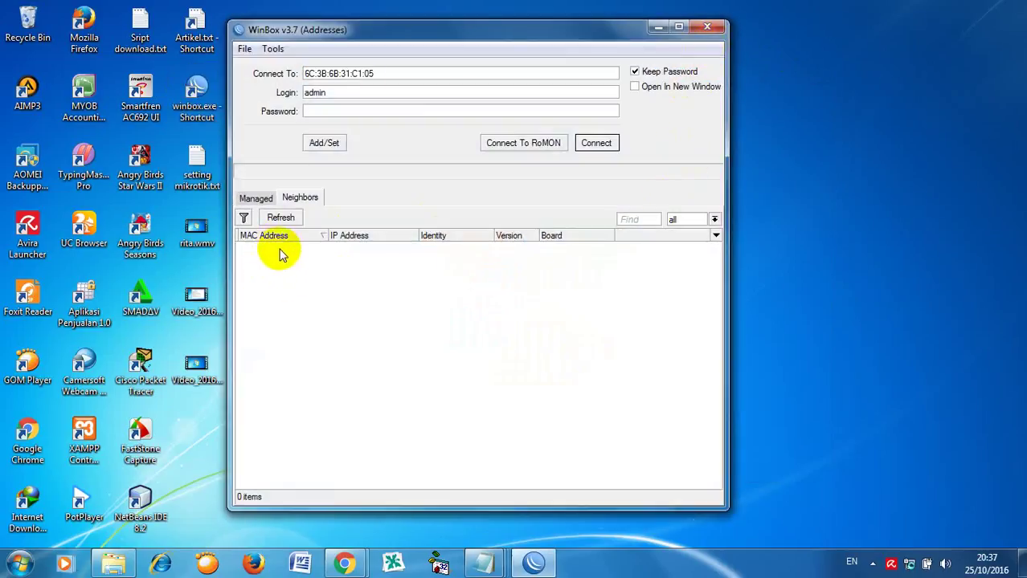
click(718, 26)
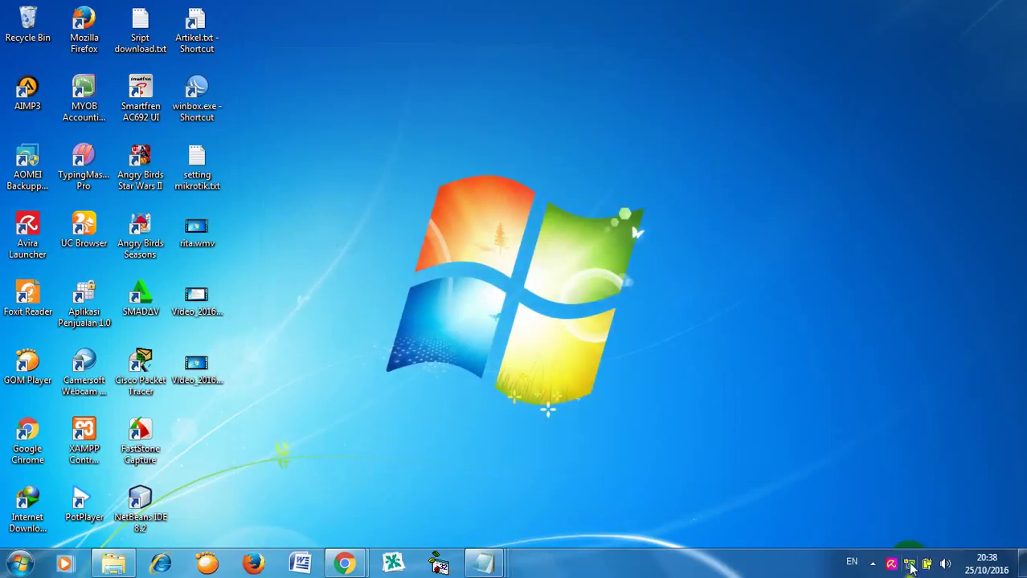
Recheck the computer's network connection and refresh the desktop while waiting for the link to the router
click(908, 564)
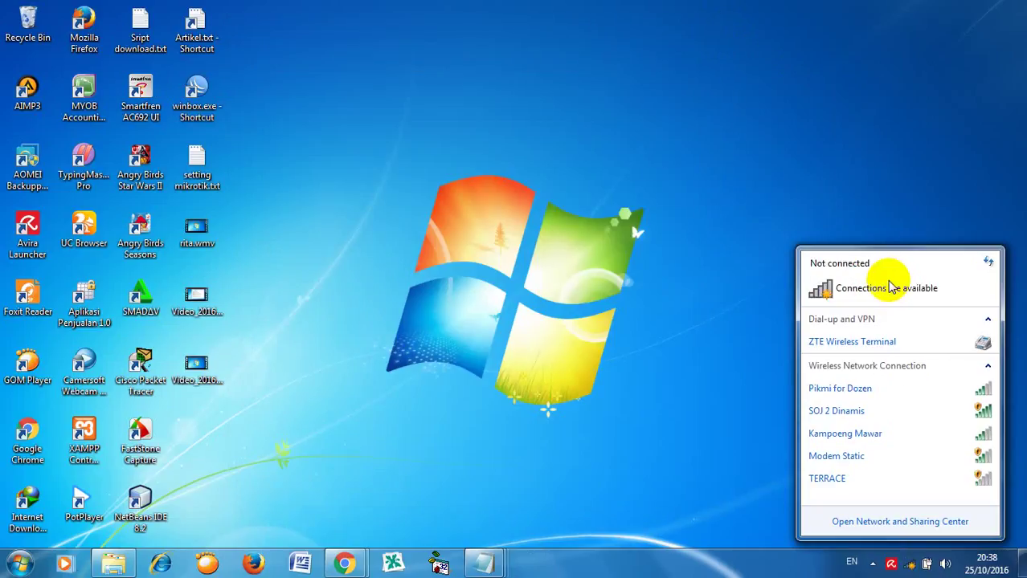
click(940, 167)
right_click(939, 162)
click(949, 207)
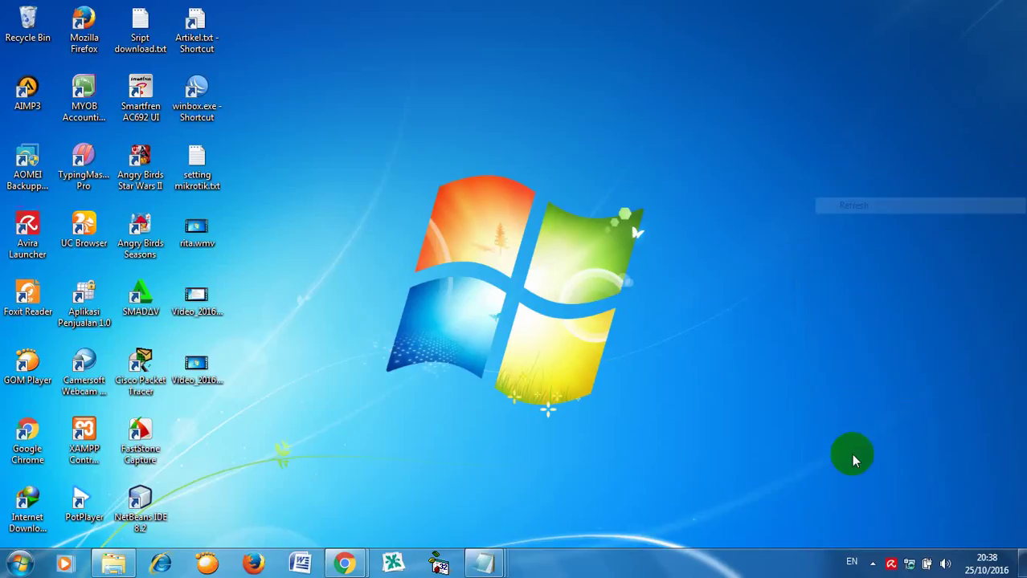
right_click(901, 332)
click(908, 142)
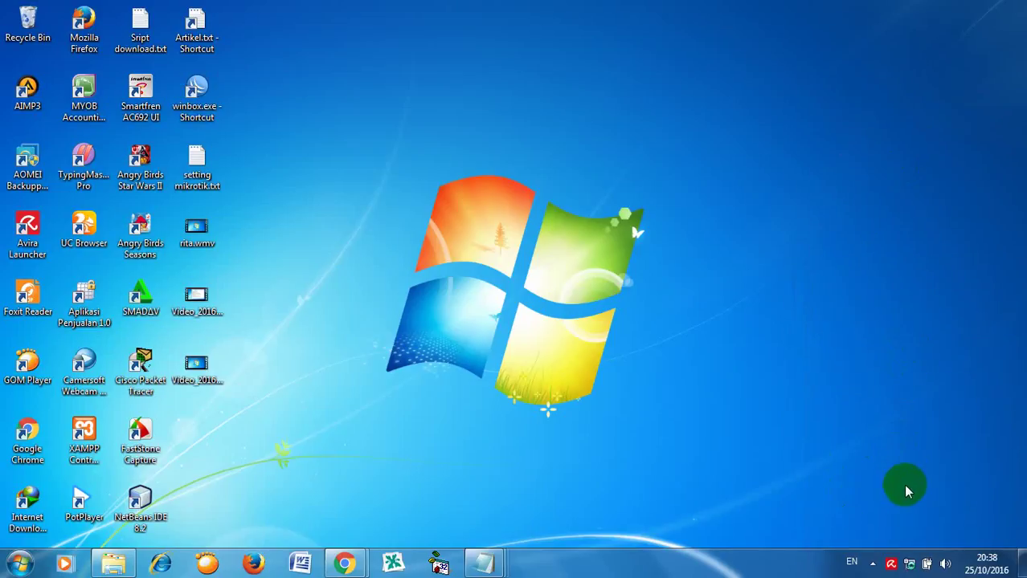
mouse_move(911, 567)
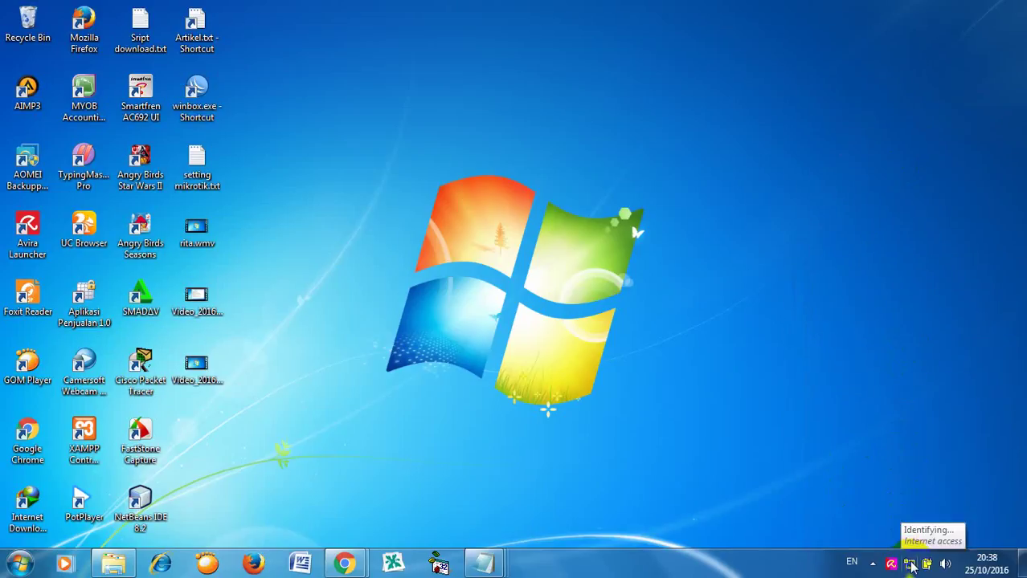
Reopen WinBox, connect to the router 6C:3B:6B:31:C1:04, remove its default configuration, and close the disconnected session
double_click(204, 123)
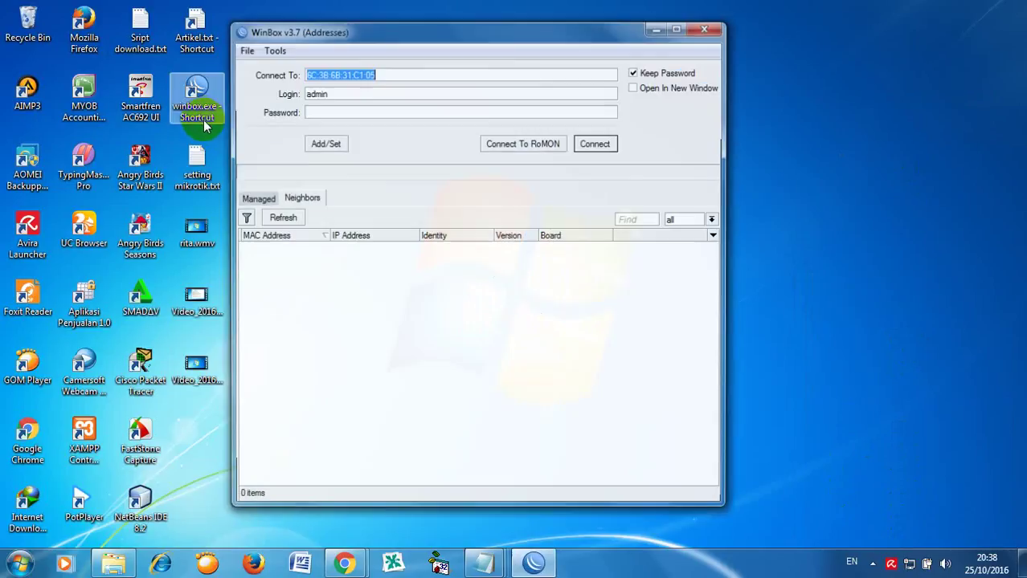
click(285, 218)
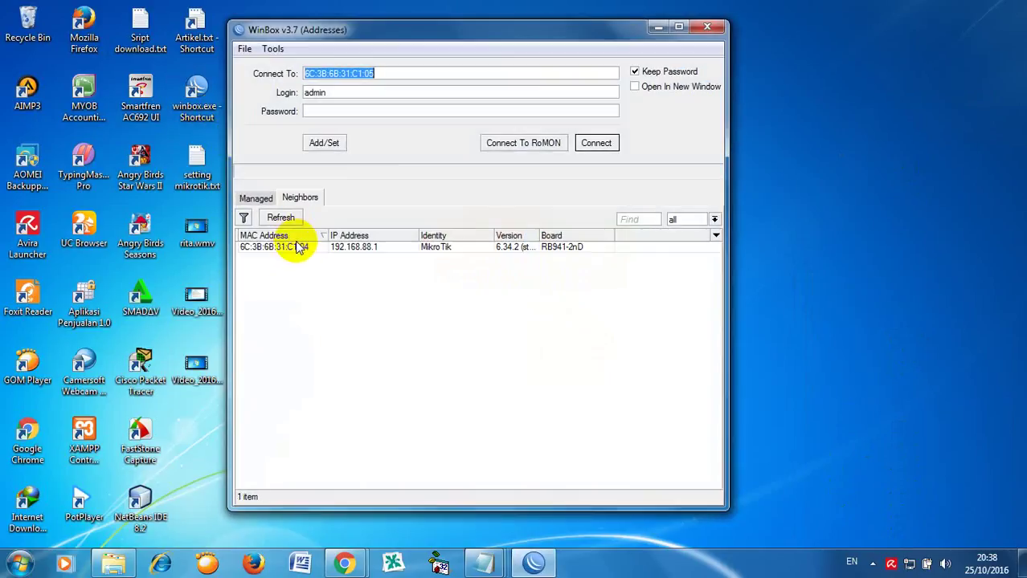
click(287, 252)
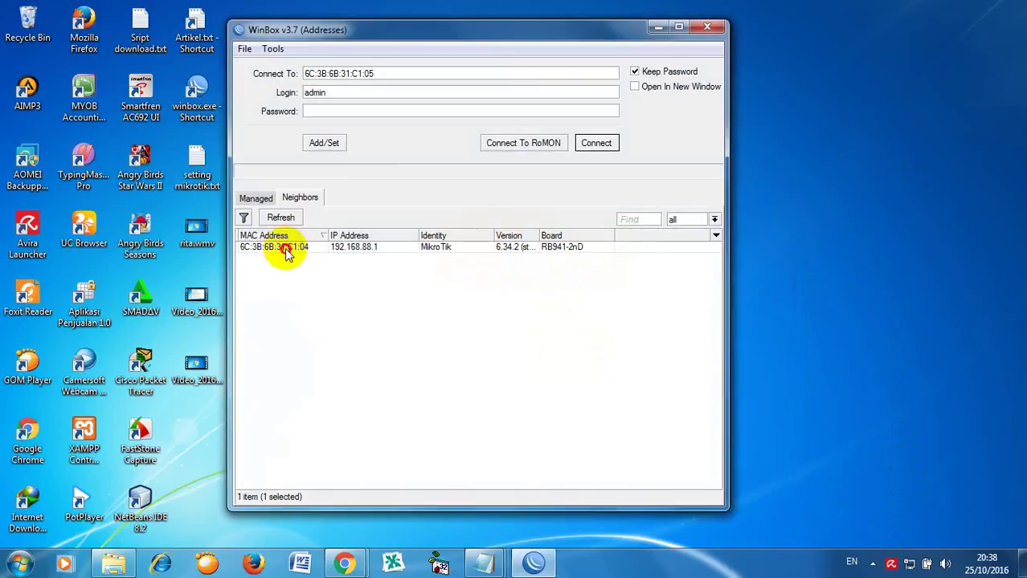
click(596, 143)
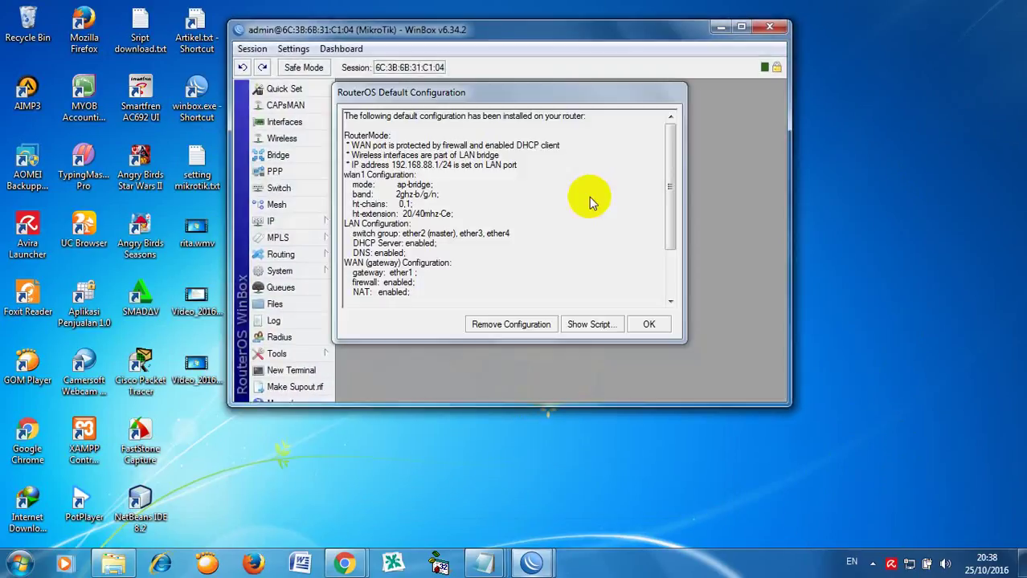
click(523, 326)
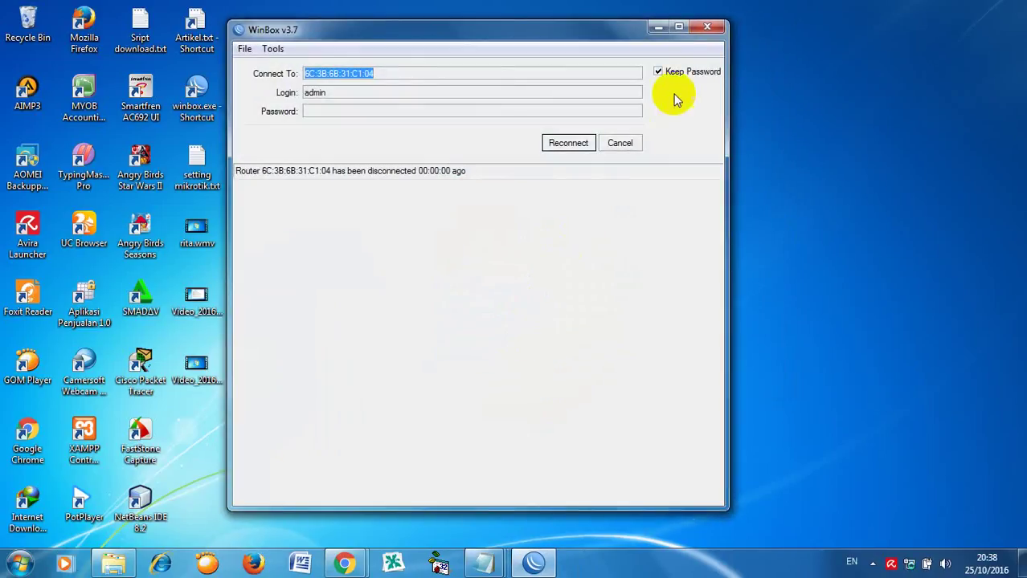
click(710, 28)
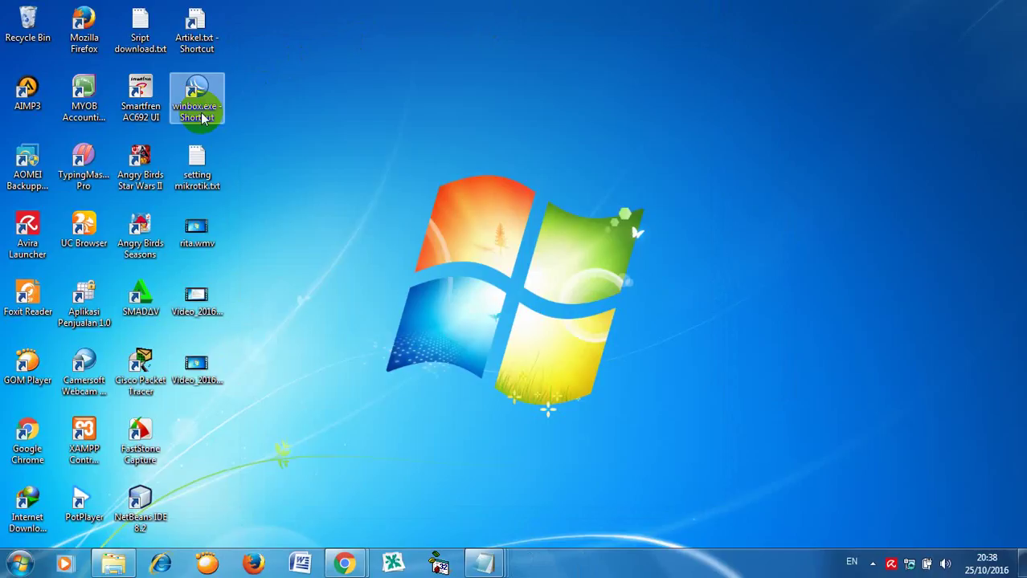
Reopen WinBox, connect to the router 6C:3B:6B:31:C1:05 as admin, and close the Terminal window
double_click(199, 113)
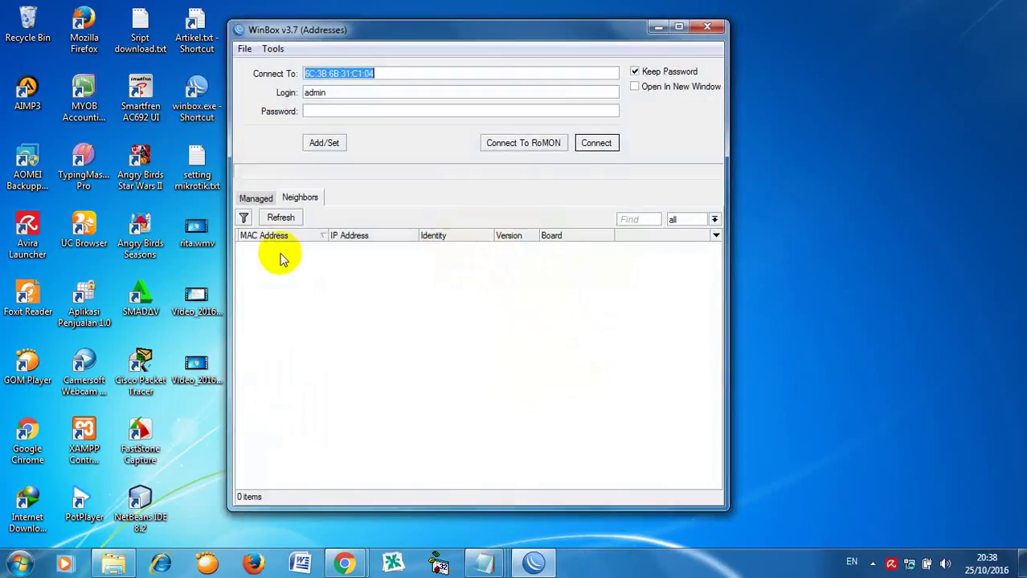
click(282, 248)
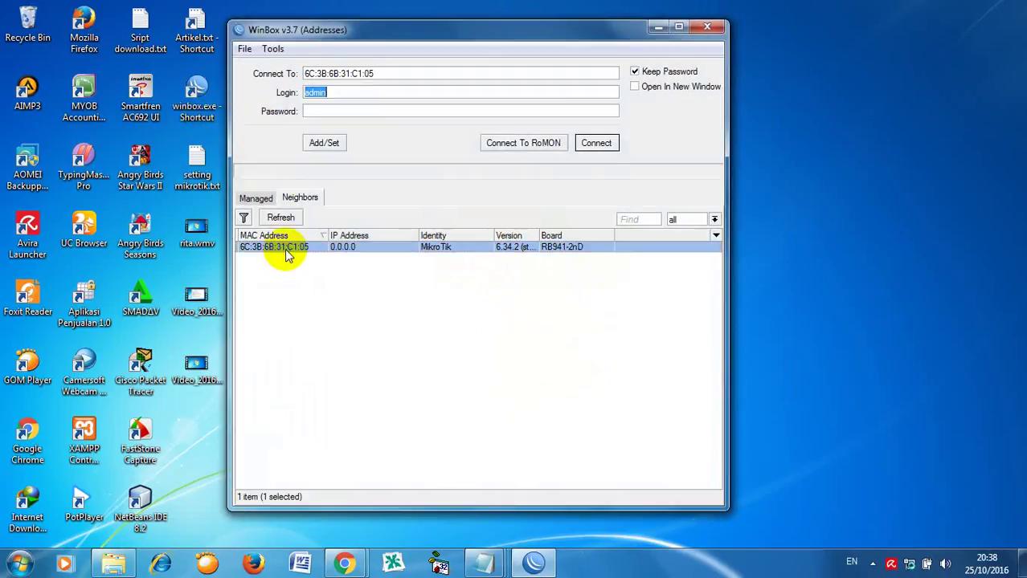
click(609, 145)
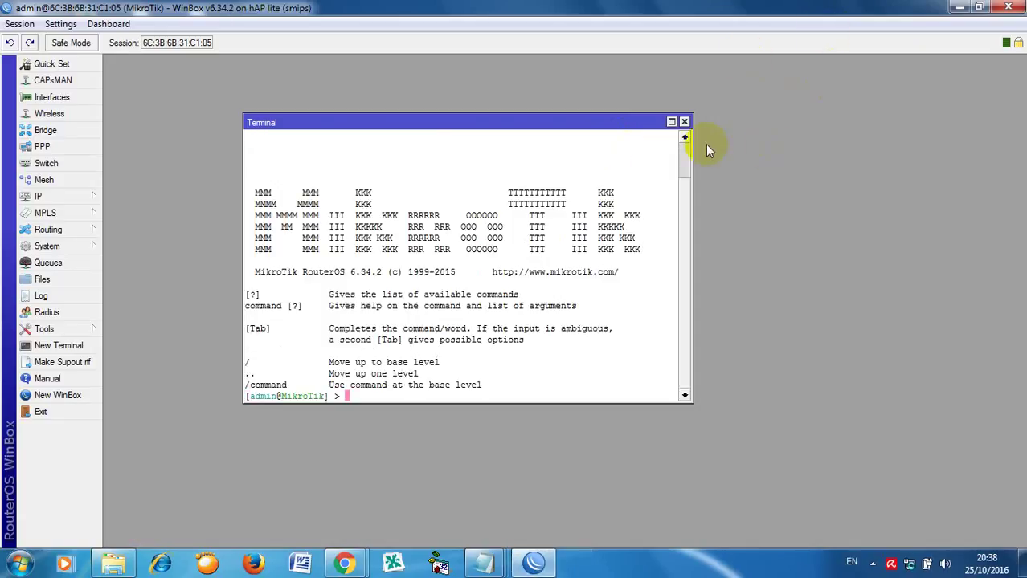
click(685, 122)
Highlight the item for activating wlan1 in the setting mikrotik.txt notes and enable the wlan1 interface on the router
mouse_move(484, 563)
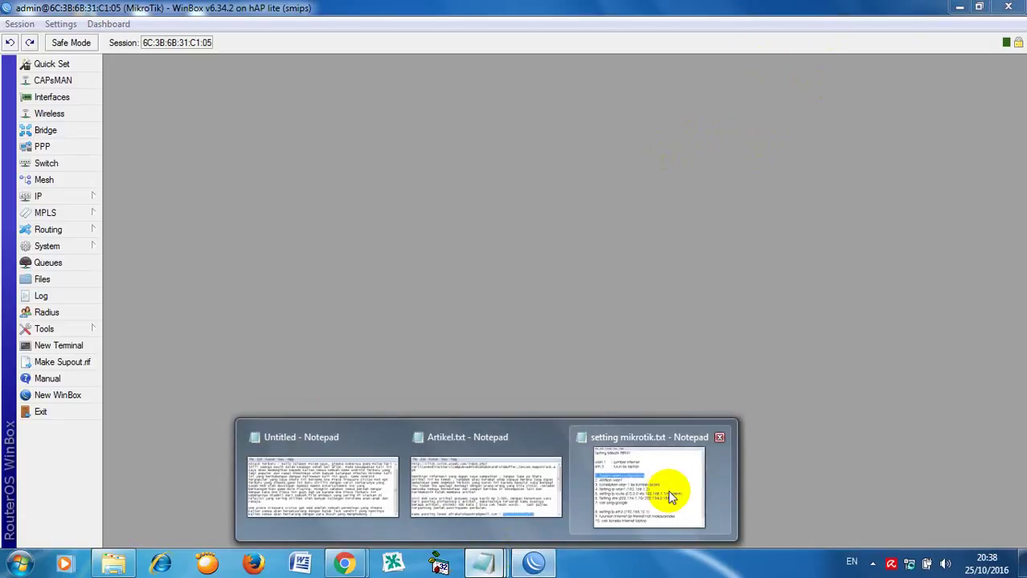
click(667, 490)
click(534, 241)
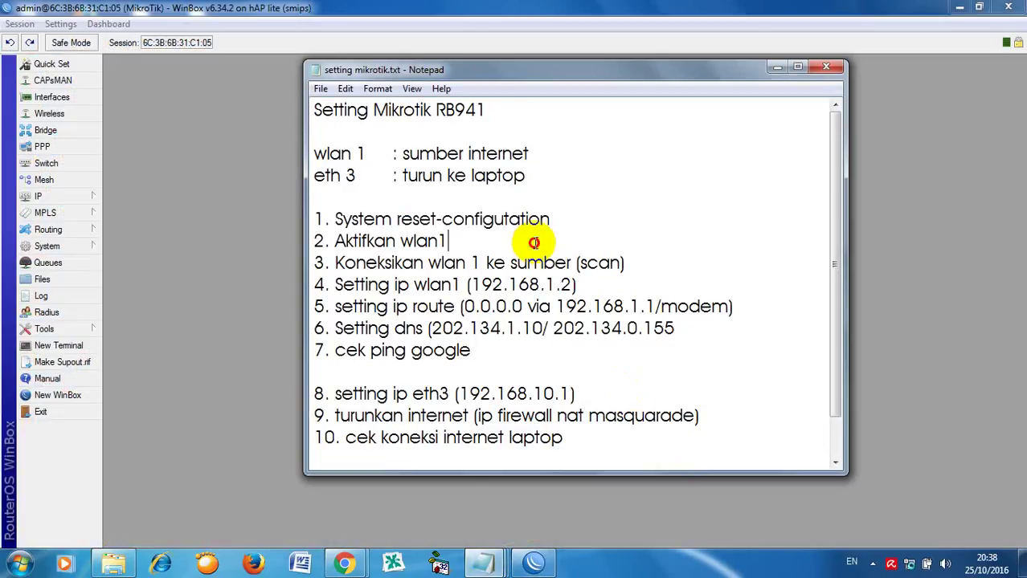
drag(563, 241, 317, 239)
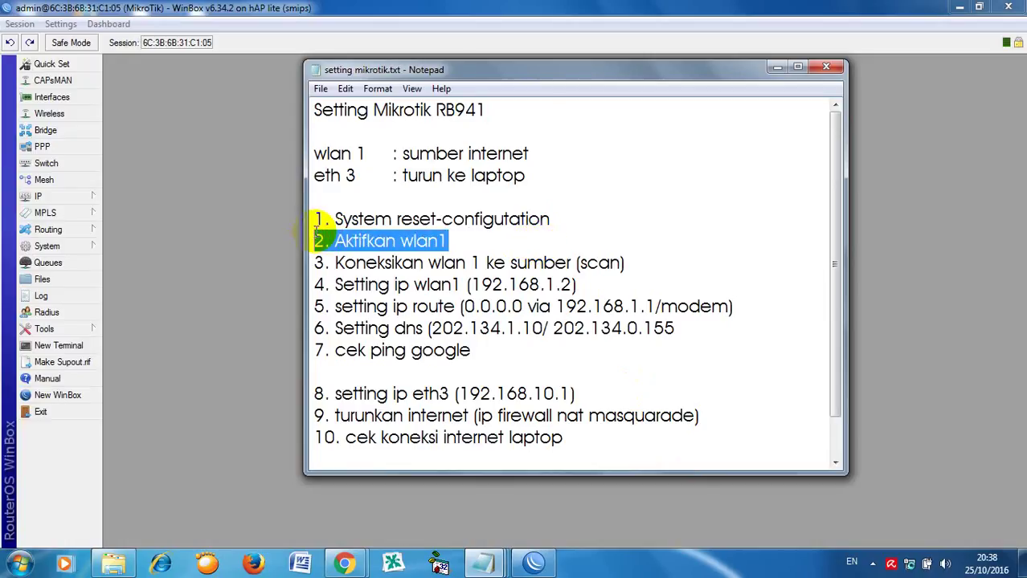
click(52, 97)
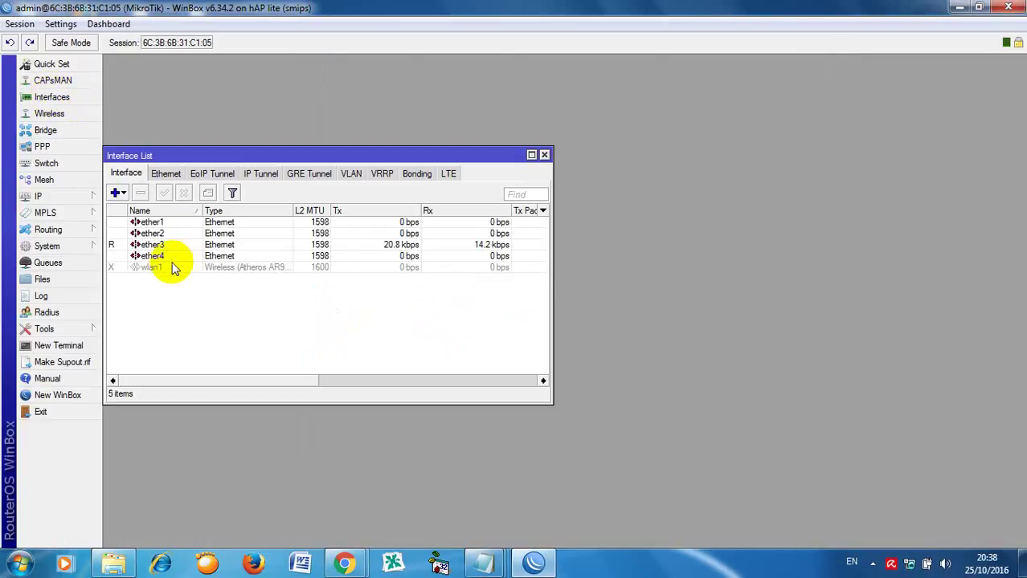
click(159, 270)
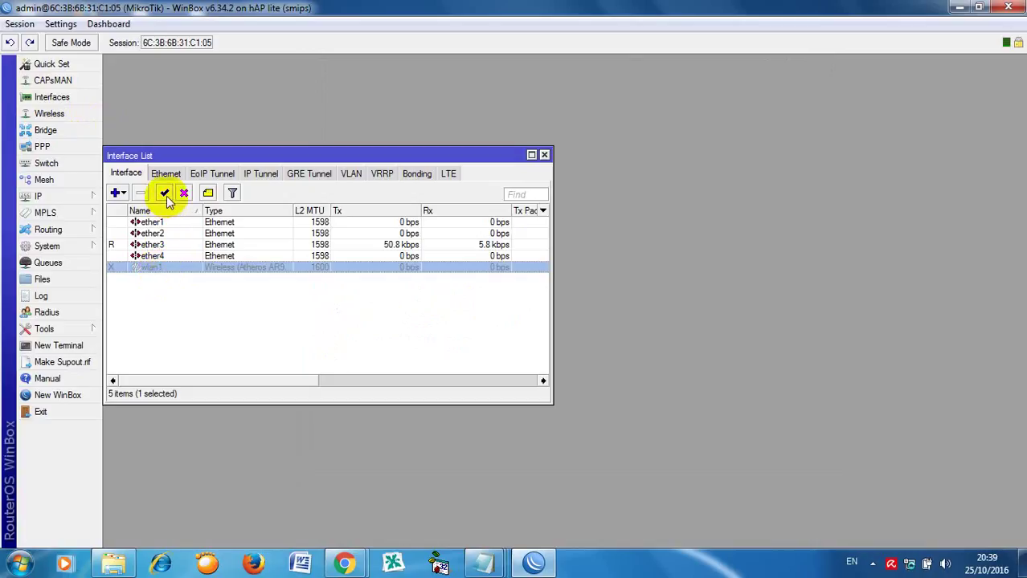
click(165, 194)
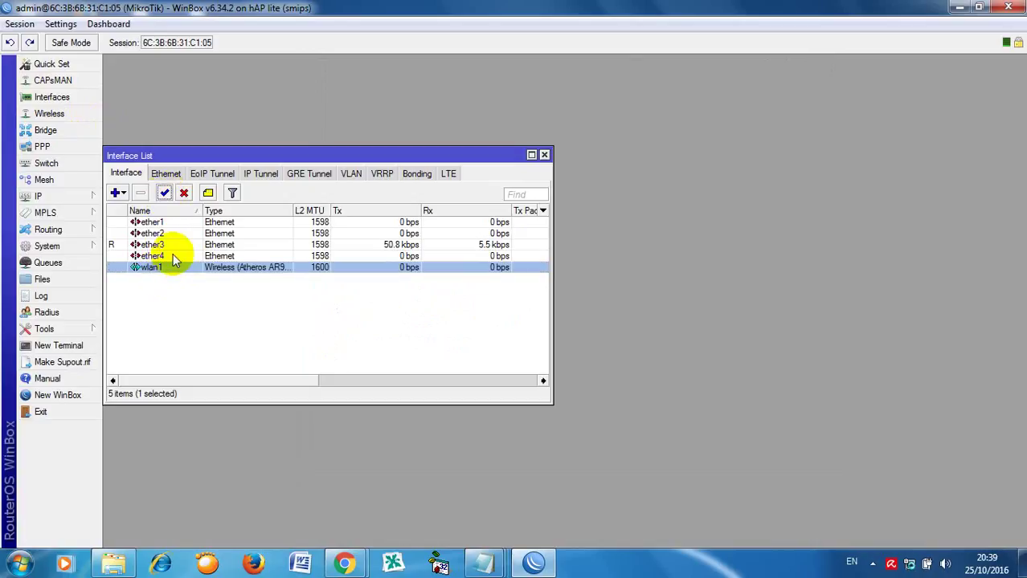
Scan for wireless networks from wlan1, connect it to the SSID Modem Static, and save the interface settings
double_click(174, 269)
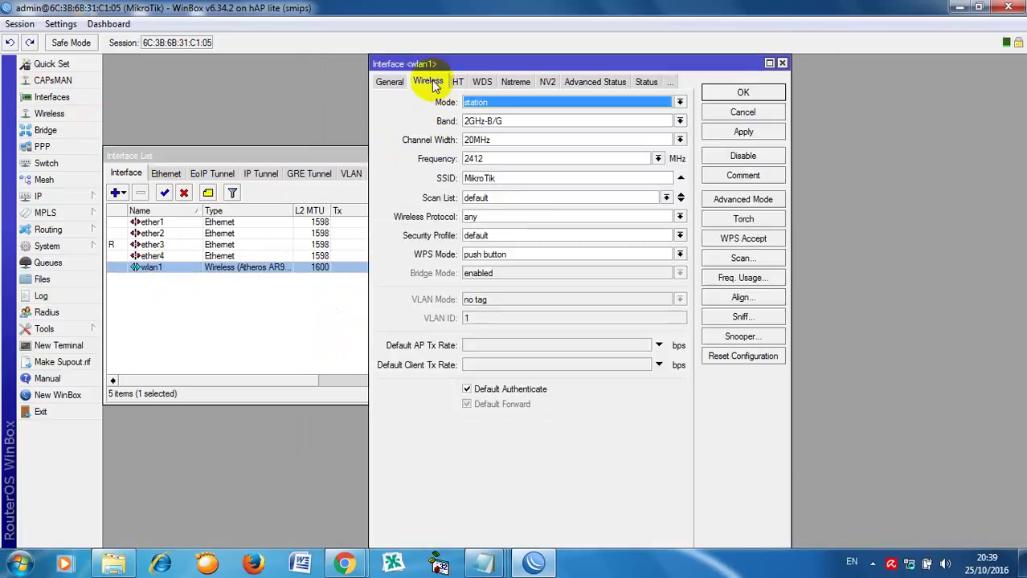
click(741, 258)
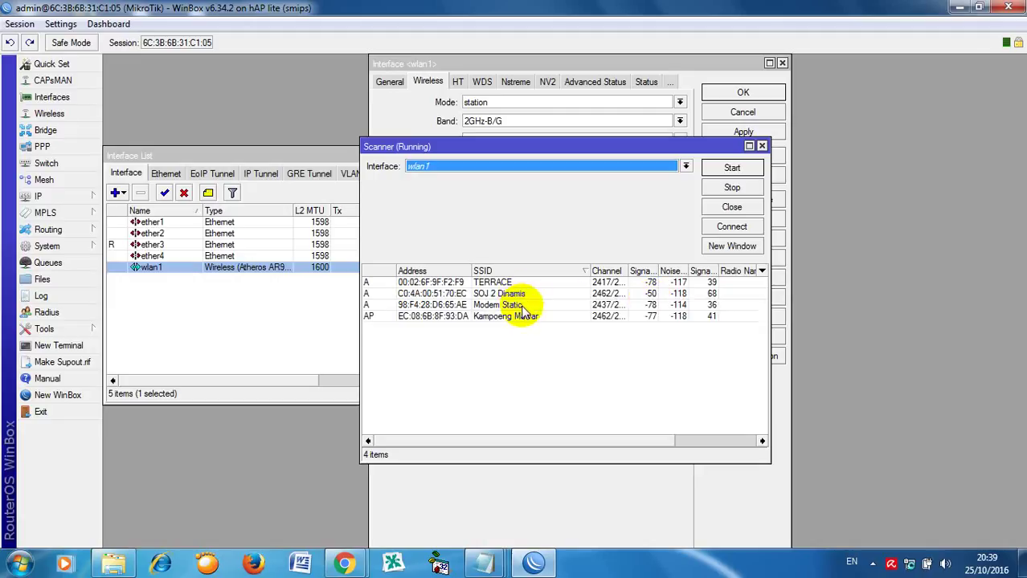
click(520, 307)
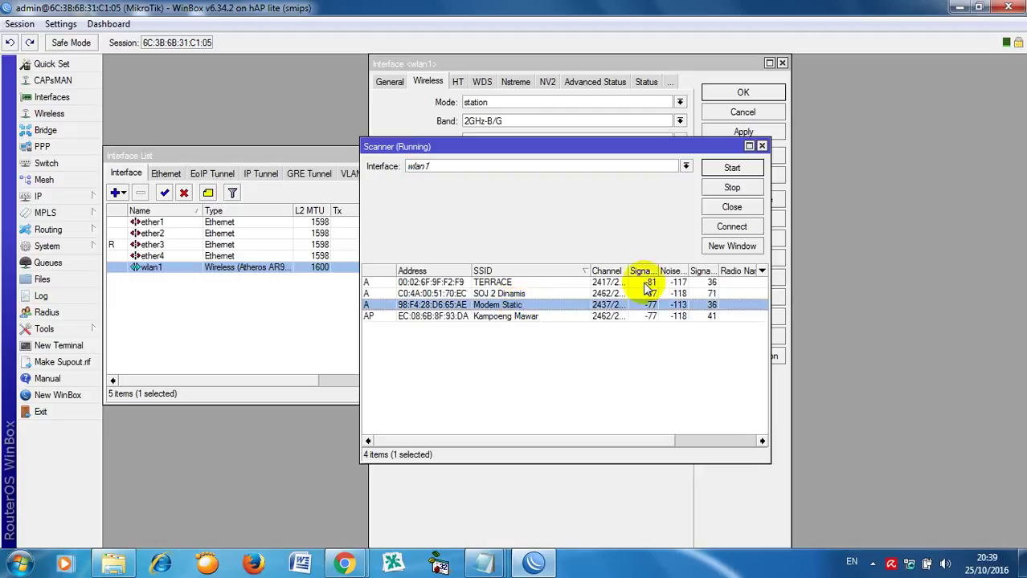
click(727, 230)
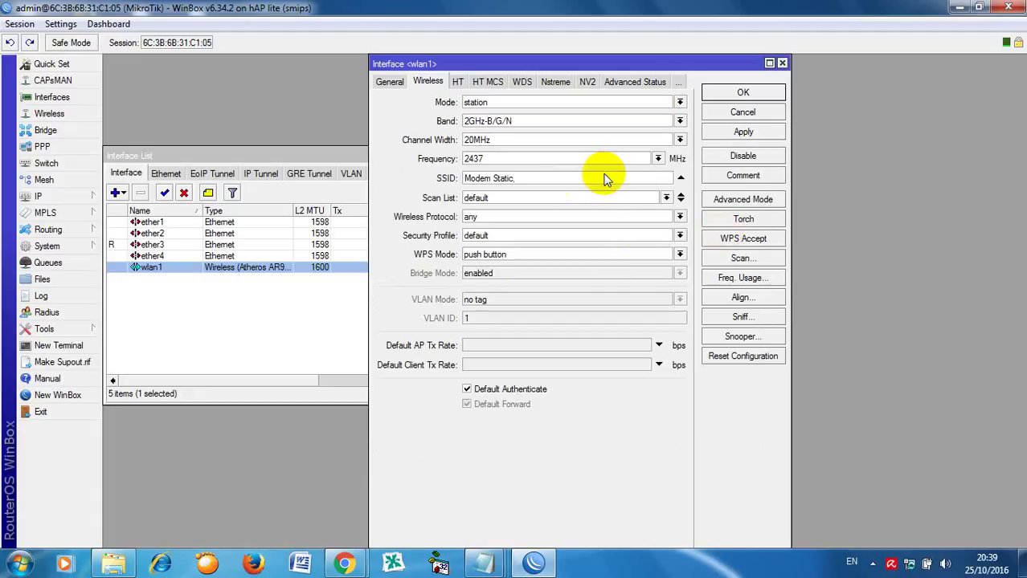
click(743, 133)
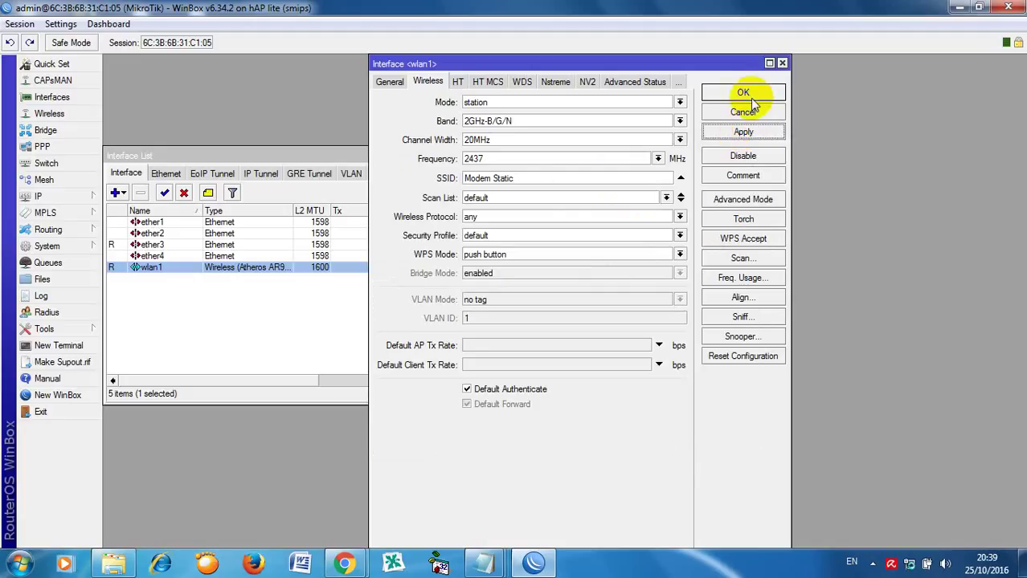
click(751, 92)
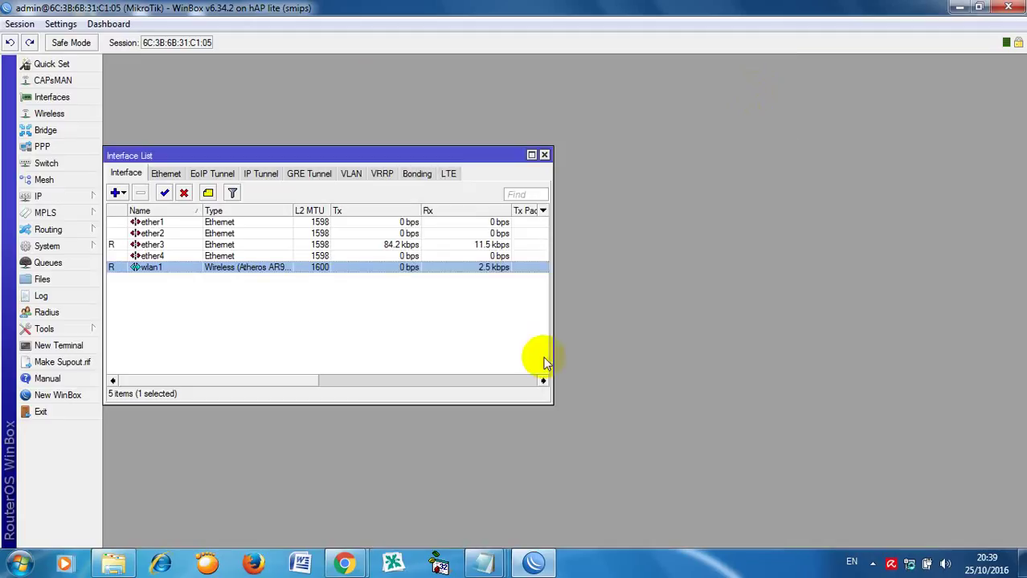
Return to the setting mikrotik.txt notes and review the items on connecting wlan1 and setting its IP address
mouse_move(484, 563)
click(620, 506)
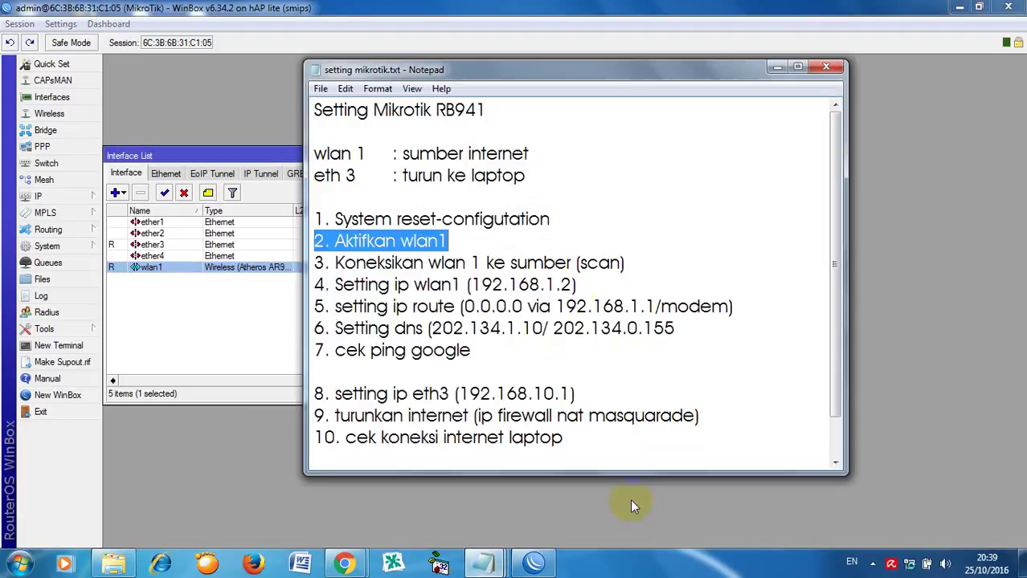
click(579, 265)
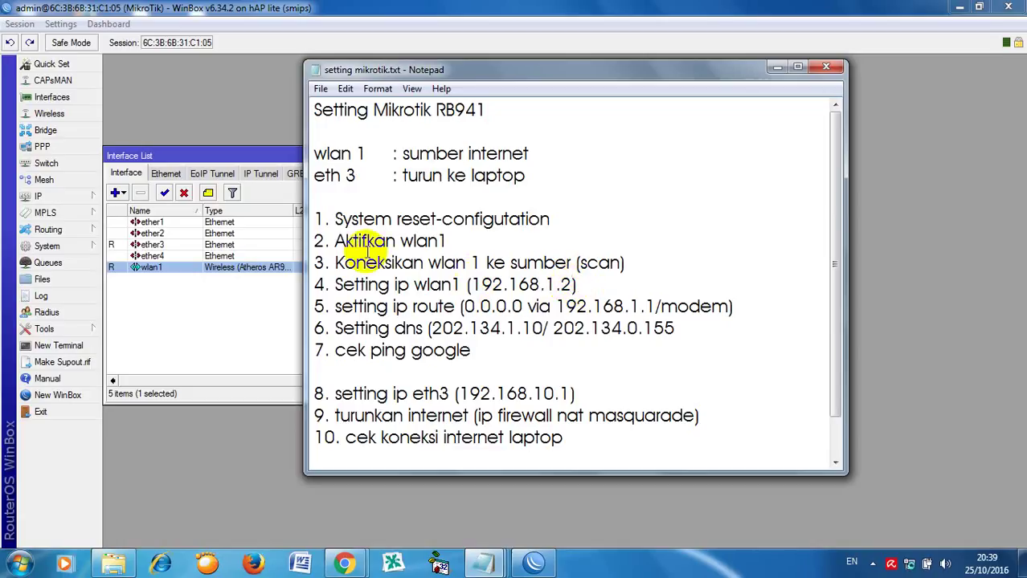
Close the disconnected session, reopen WinBox, refresh the neighbors, and reconnect to the router 6C:3B:6B:31:C1:05 as admin
click(80, 197)
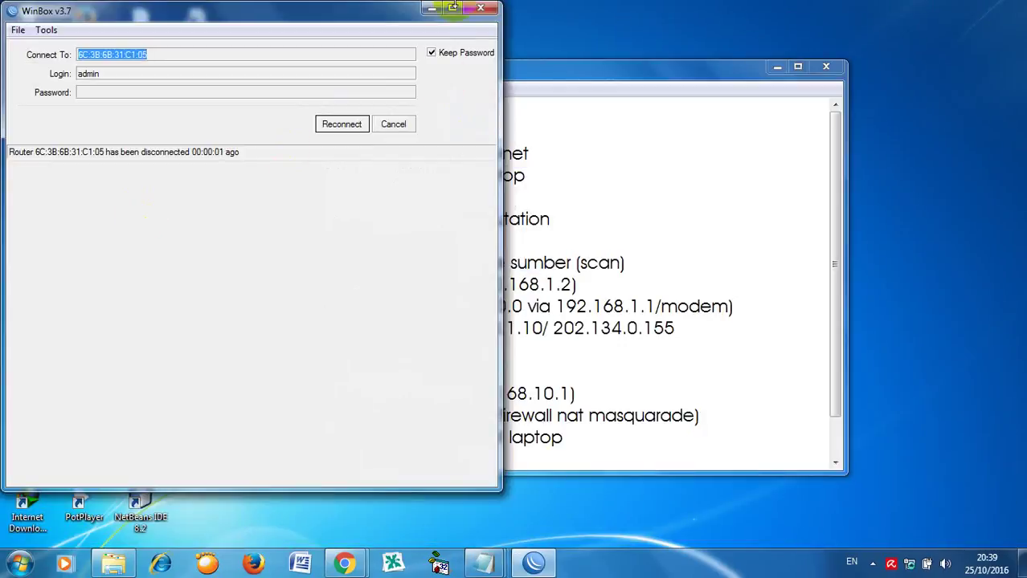
click(480, 7)
double_click(225, 86)
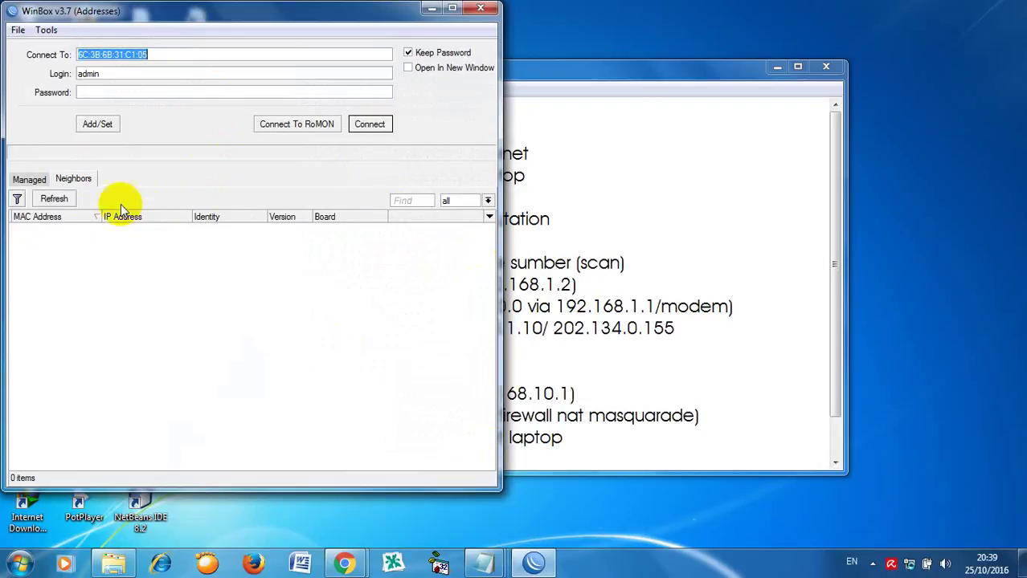
click(72, 201)
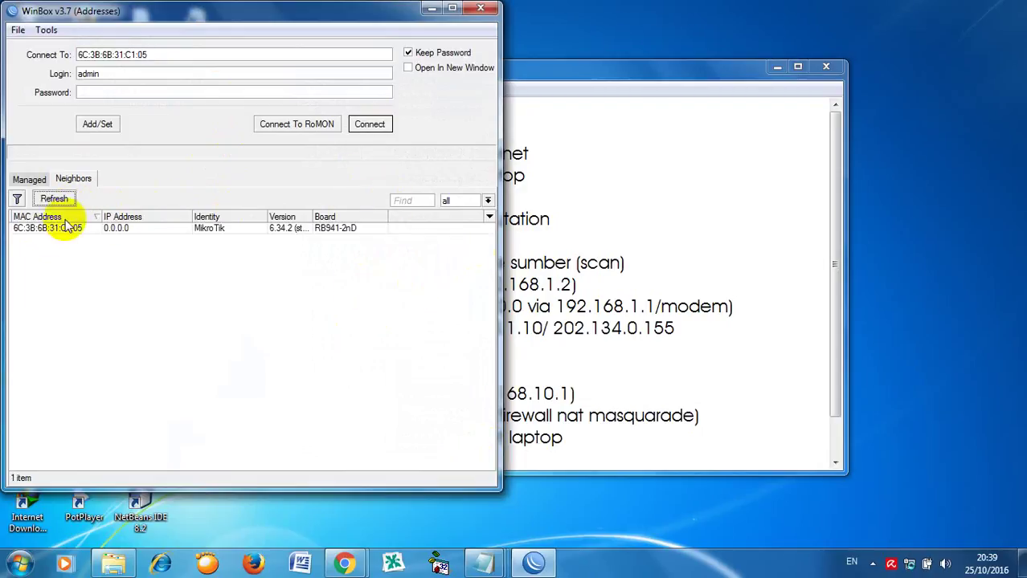
click(50, 228)
click(368, 124)
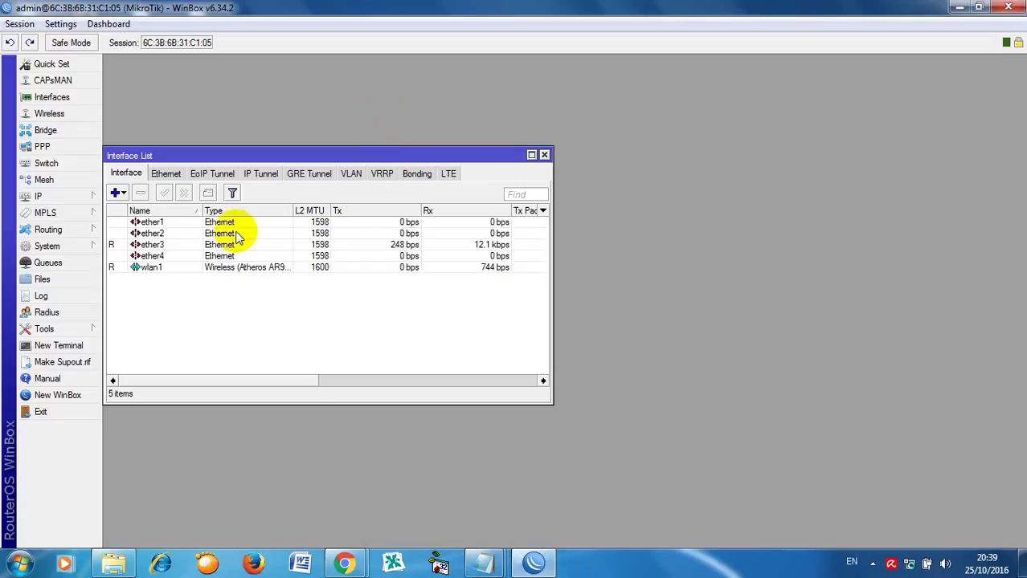
Add the IP address 192.168.1.2/24 to the wlan1 interface
click(69, 201)
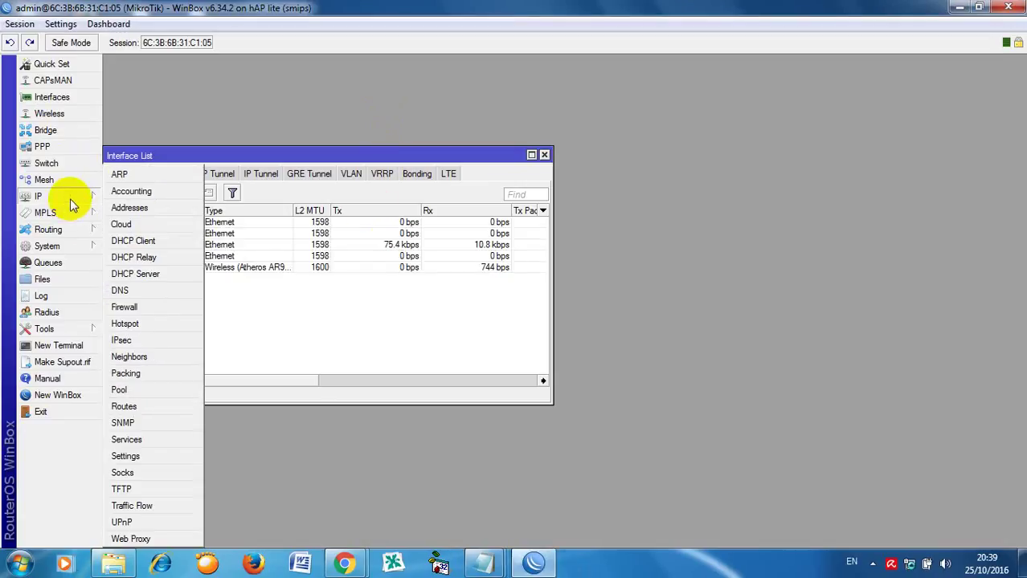
click(130, 208)
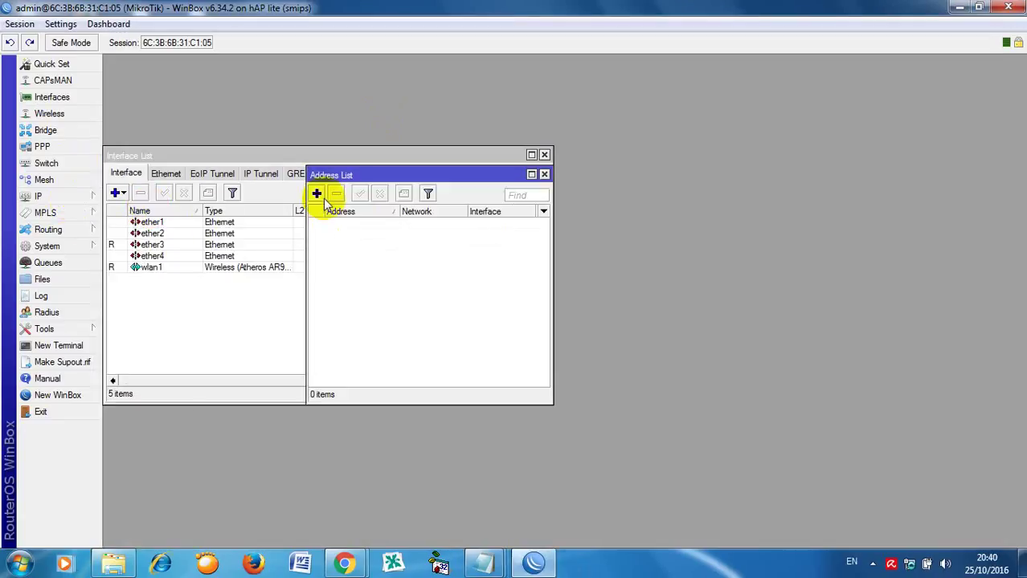
click(316, 193)
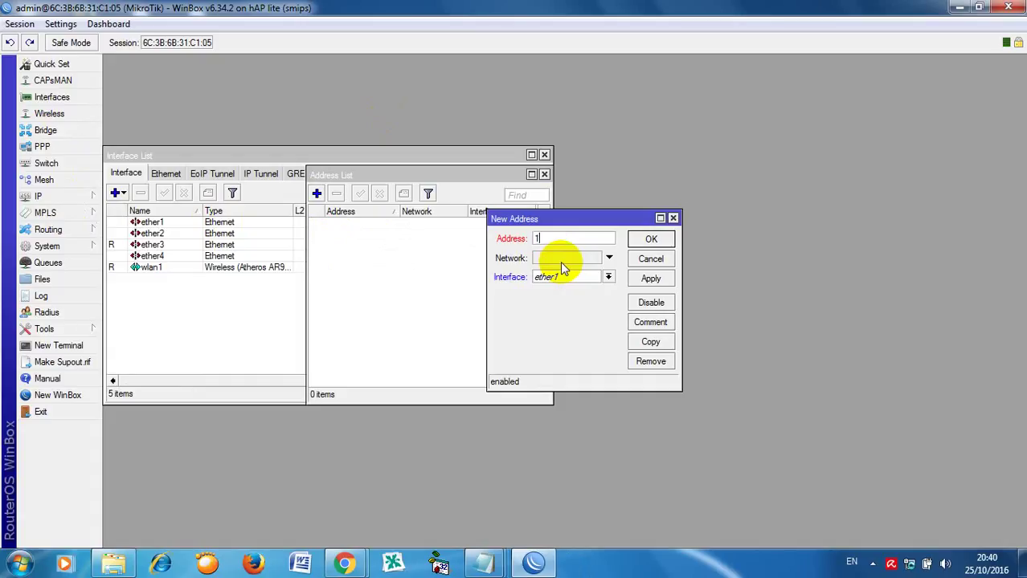
text(192.)
text(15)
text(8.1.2/24)
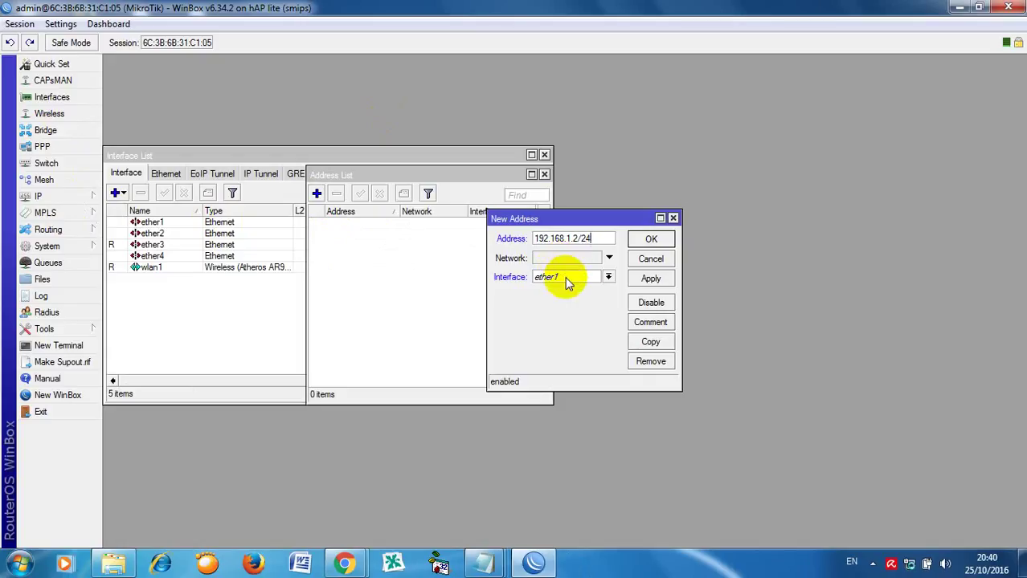
click(567, 280)
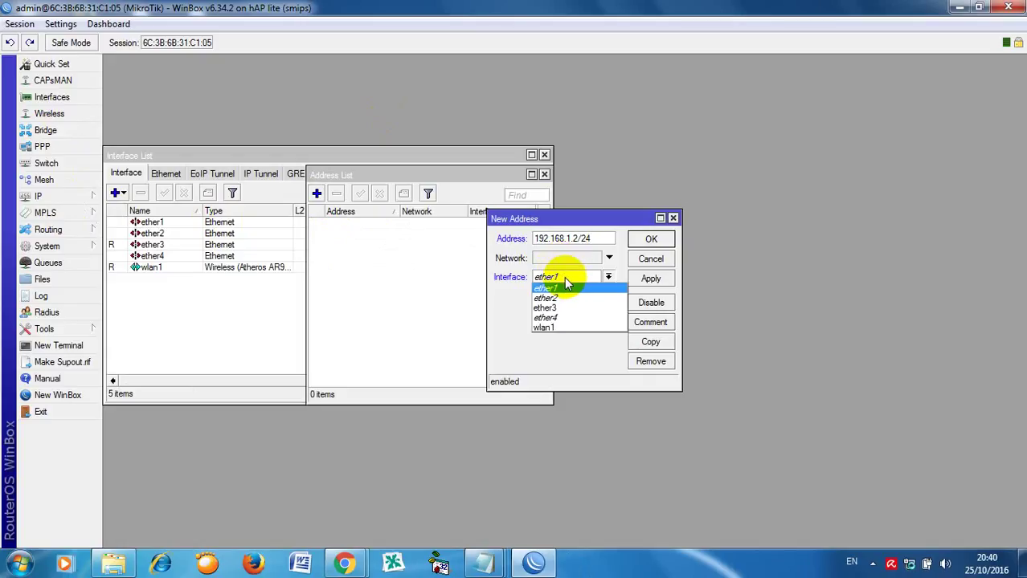
click(563, 329)
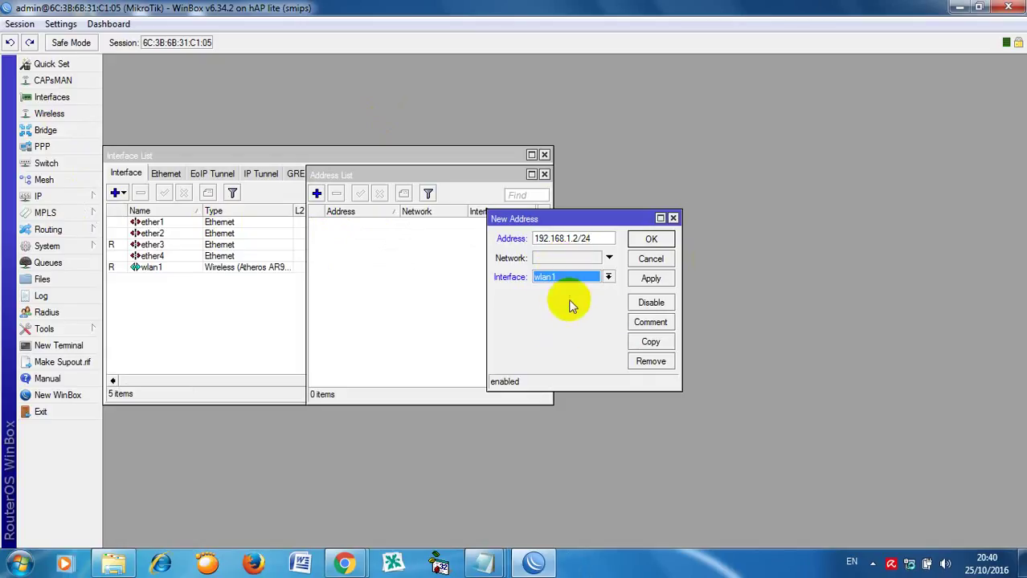
click(651, 279)
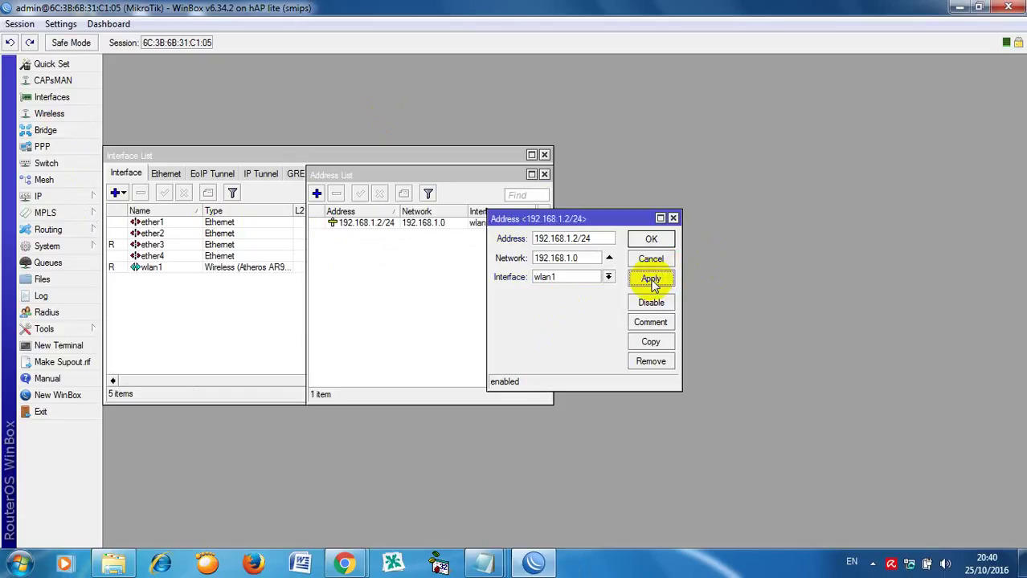
click(650, 239)
Consult the IP route item in the notes and add a route to 0.0.0.0/0 through gateway 192.168.1.1
mouse_move(502, 566)
click(608, 523)
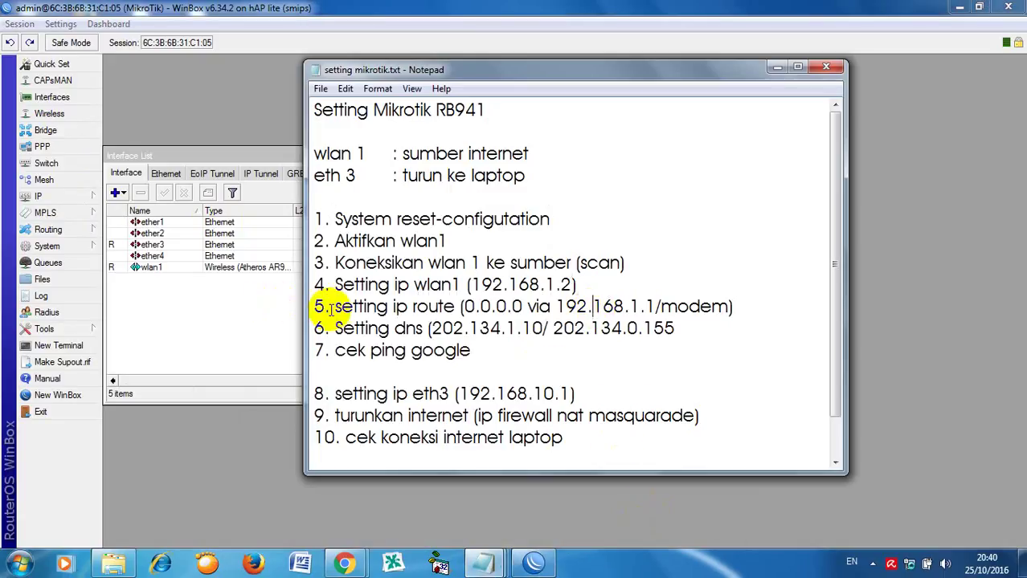
drag(331, 306, 750, 308)
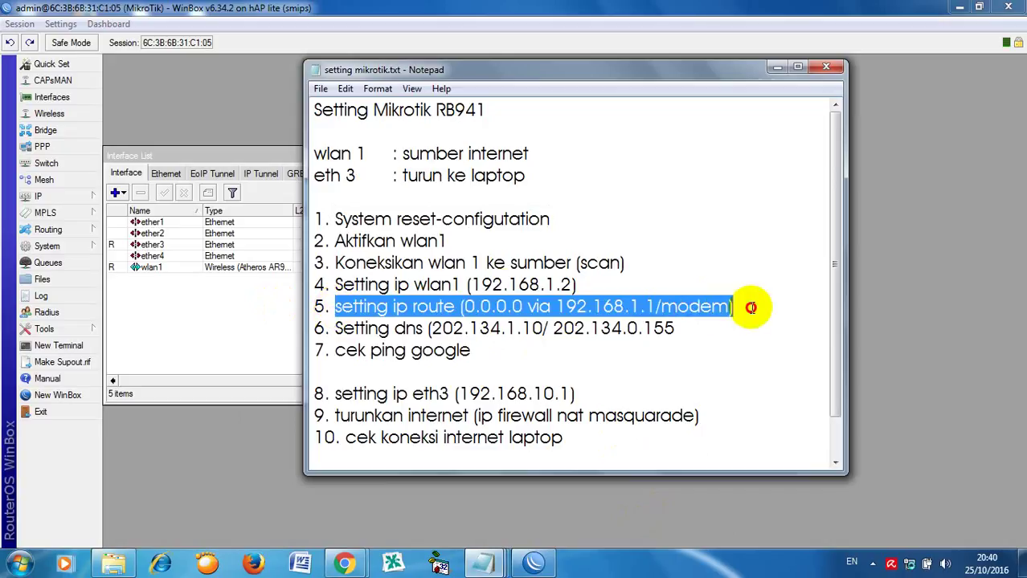
click(61, 200)
click(126, 406)
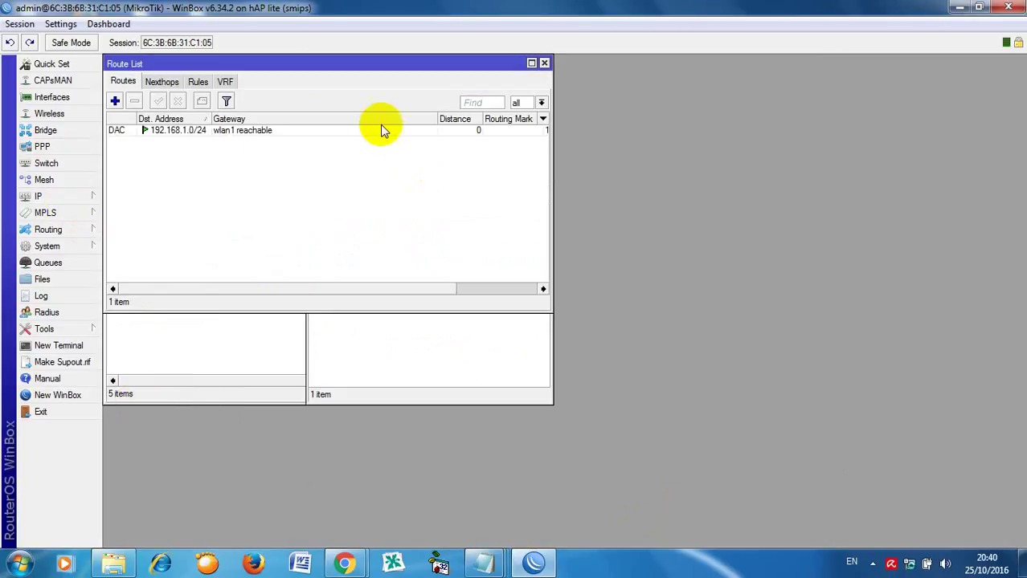
click(117, 100)
click(409, 201)
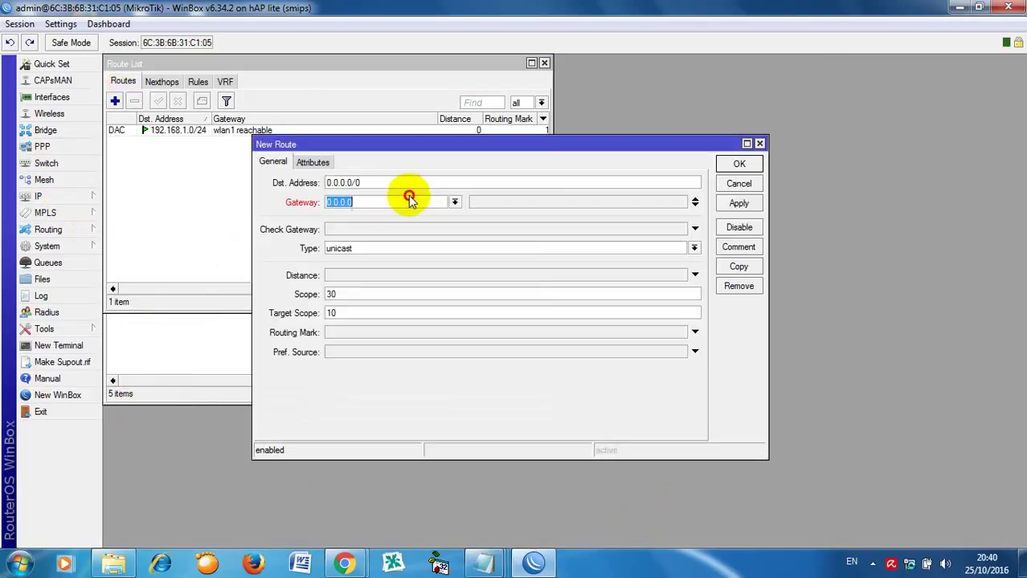
text(192.168.1.1)
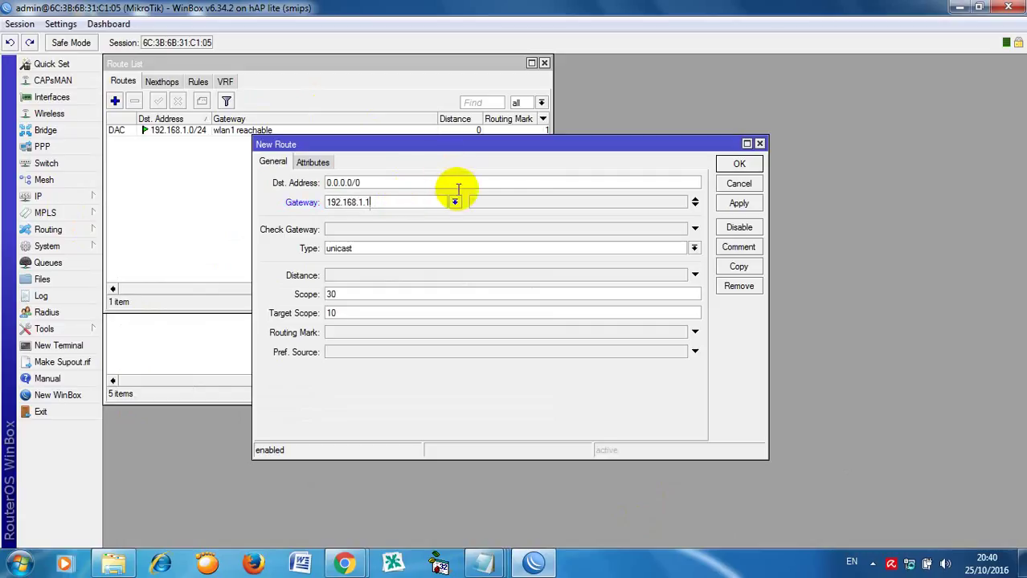
click(739, 207)
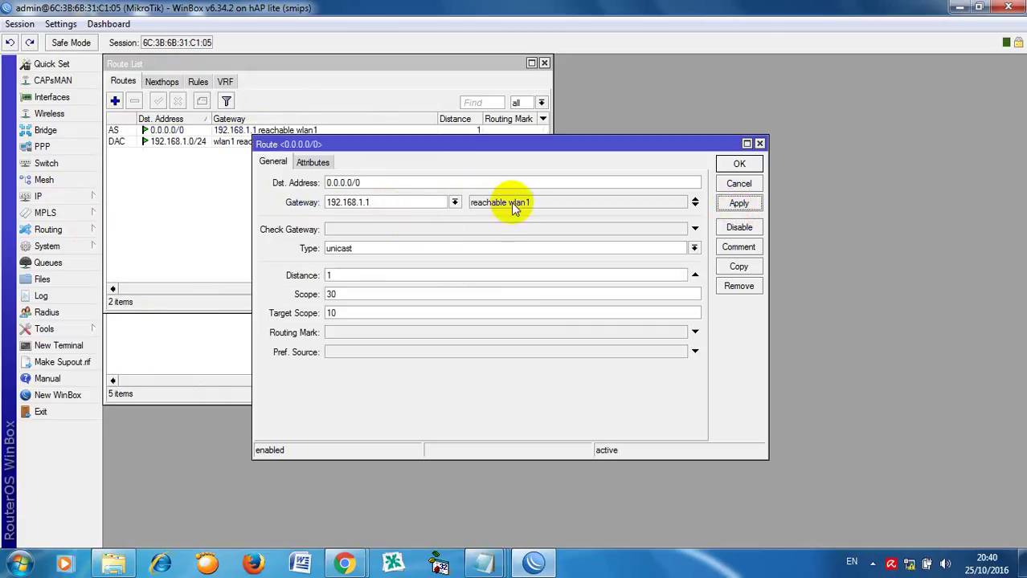
click(732, 170)
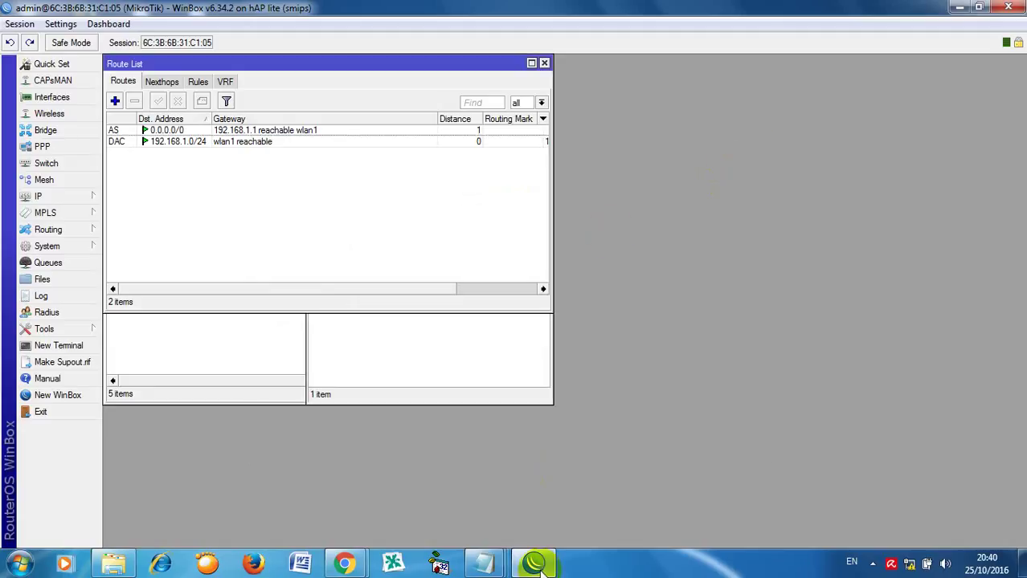
Consult the DNS item in the setting mikrotik.txt notes and set the router's DNS servers to 202.134.1.10 and 202.134.0.155
mouse_move(486, 563)
click(676, 491)
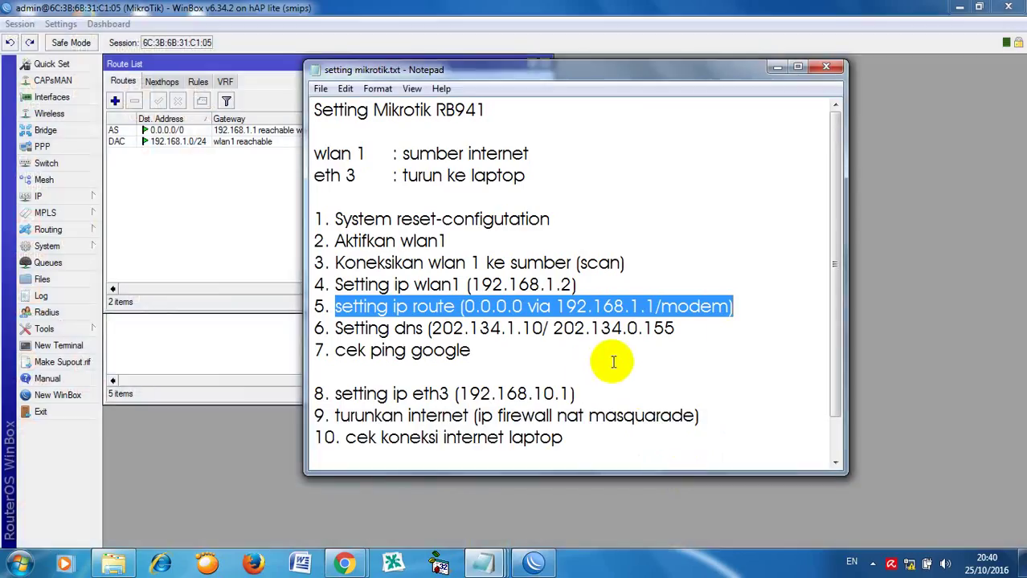
click(696, 329)
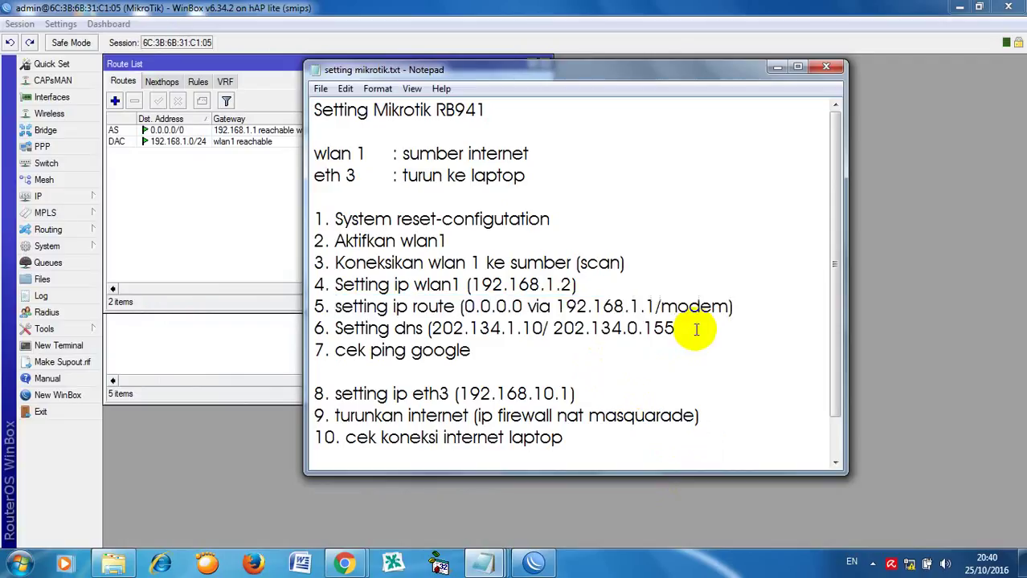
click(56, 197)
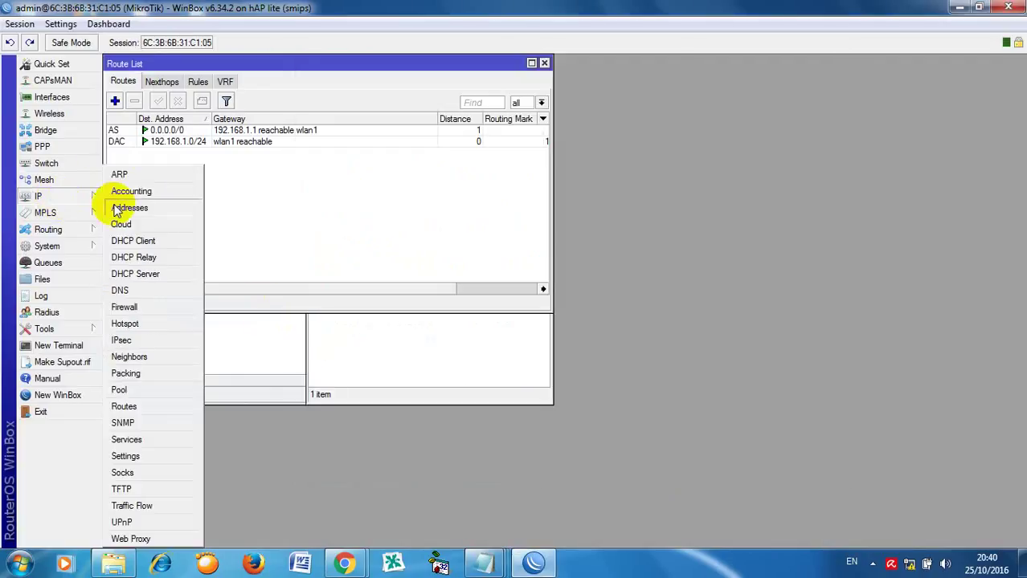
click(134, 291)
click(600, 224)
text(20)
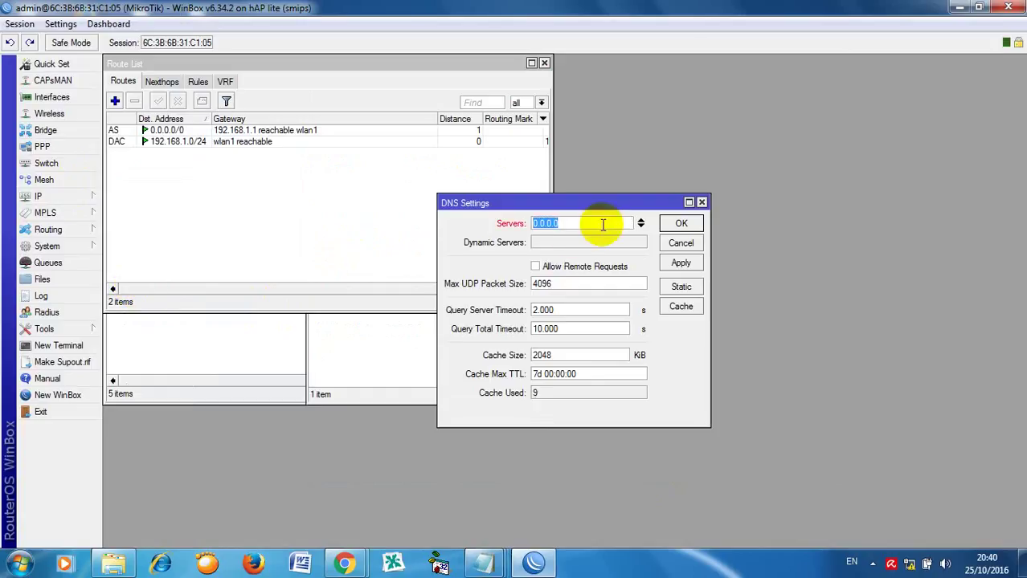
text(2.134.1.10)
click(640, 225)
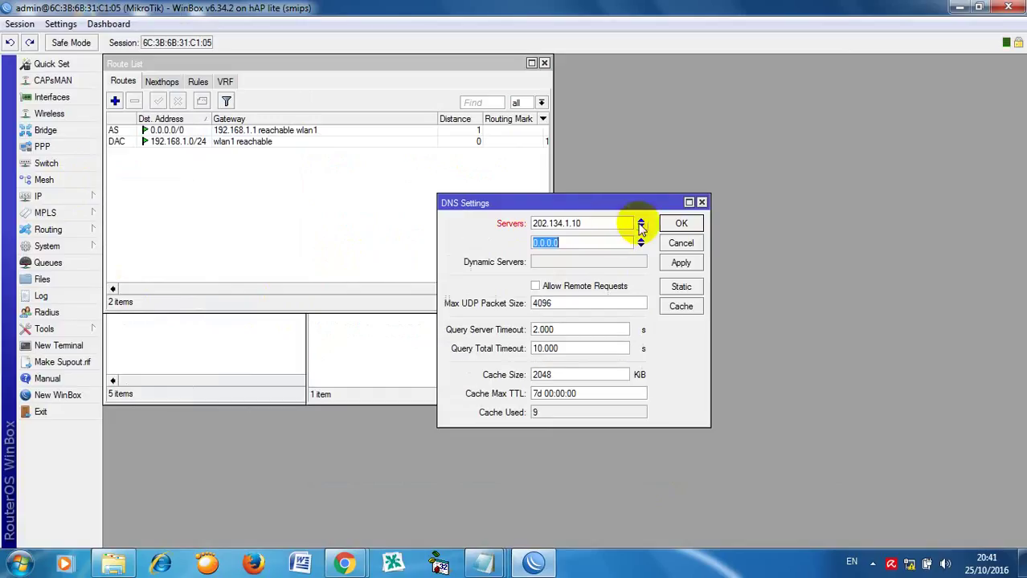
text(202.13)
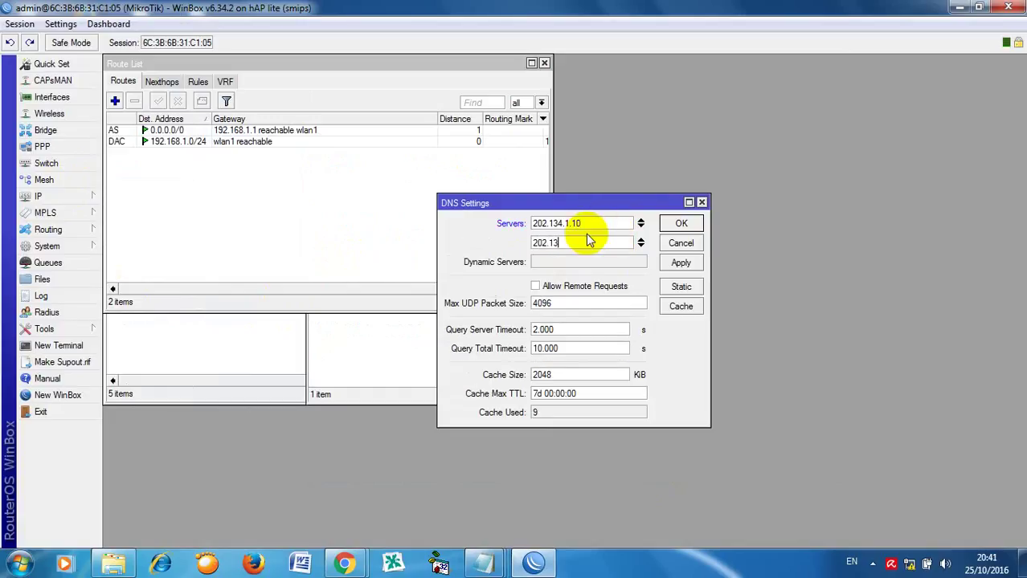
text(4.0.155)
click(680, 223)
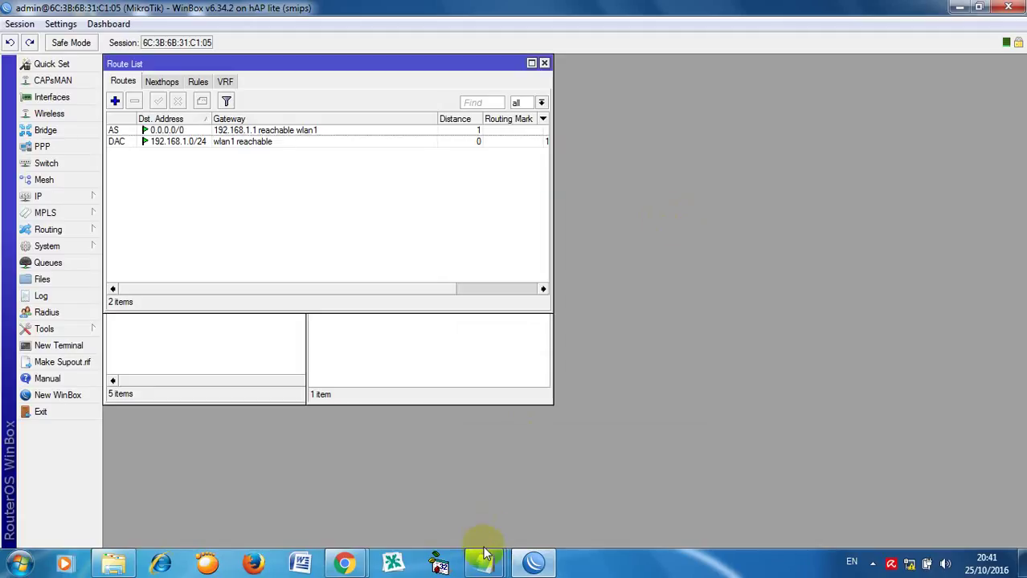
Consult the ping item in the notes, ping google.com from a new router terminal, and stop the ping after a few replies
mouse_move(482, 563)
click(631, 491)
drag(495, 343, 335, 350)
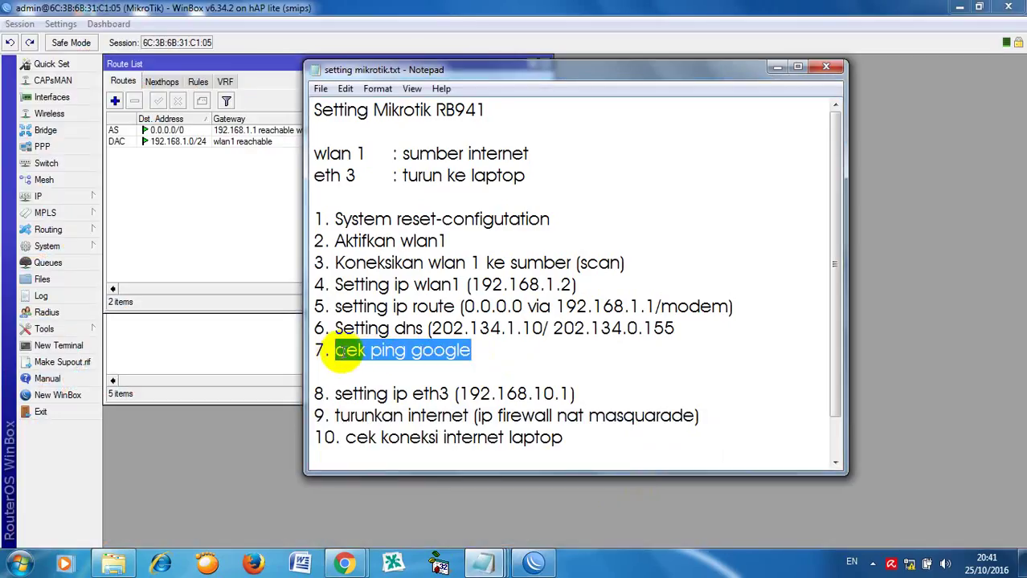
click(64, 350)
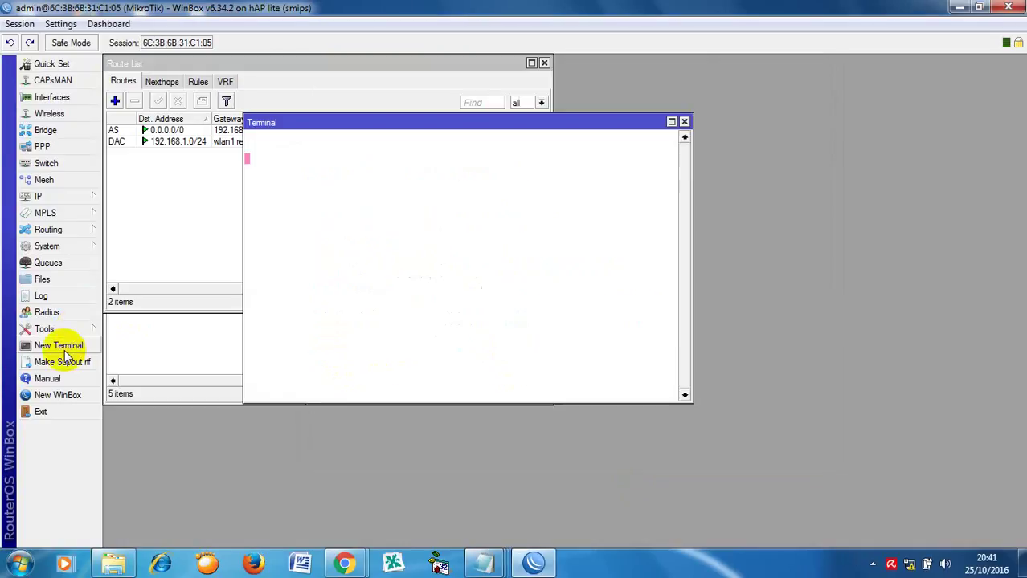
text(pi)
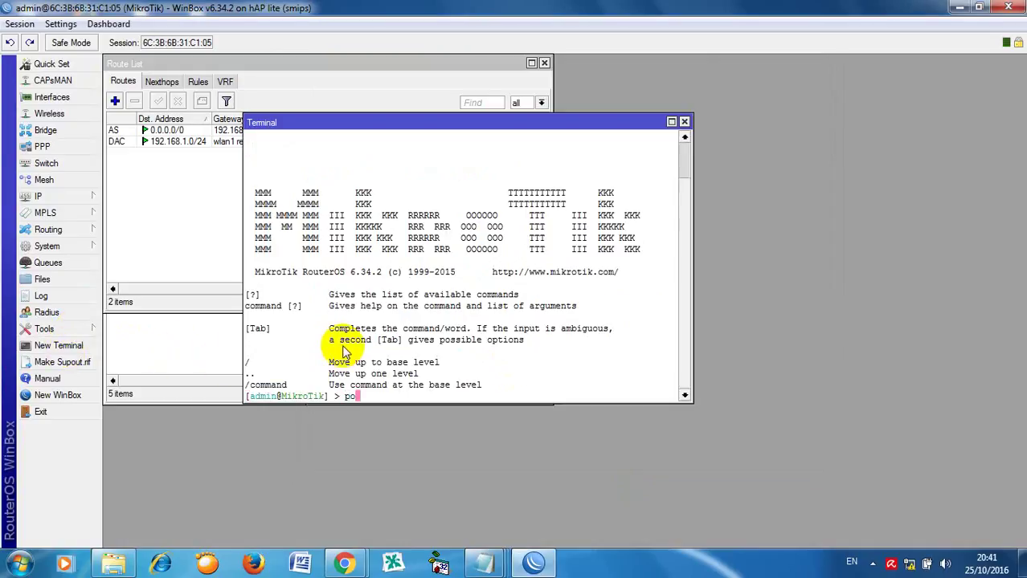
text(ng google.com)
key(Return)
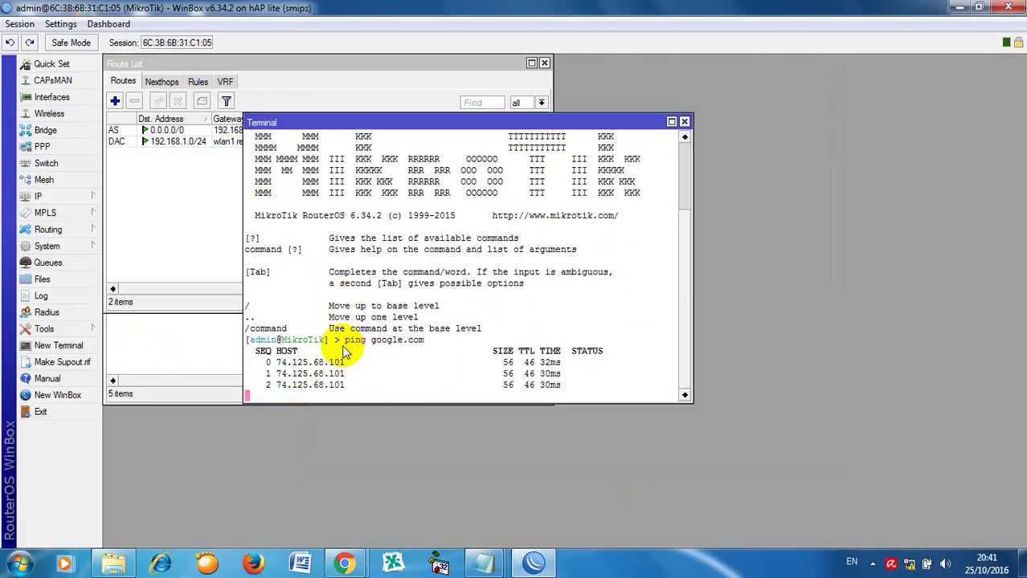
key(ctrl+c)
Consult the eth3 item in the notes and add the IP address 192.168.10.1/24 to the ether3 interface
mouse_move(482, 563)
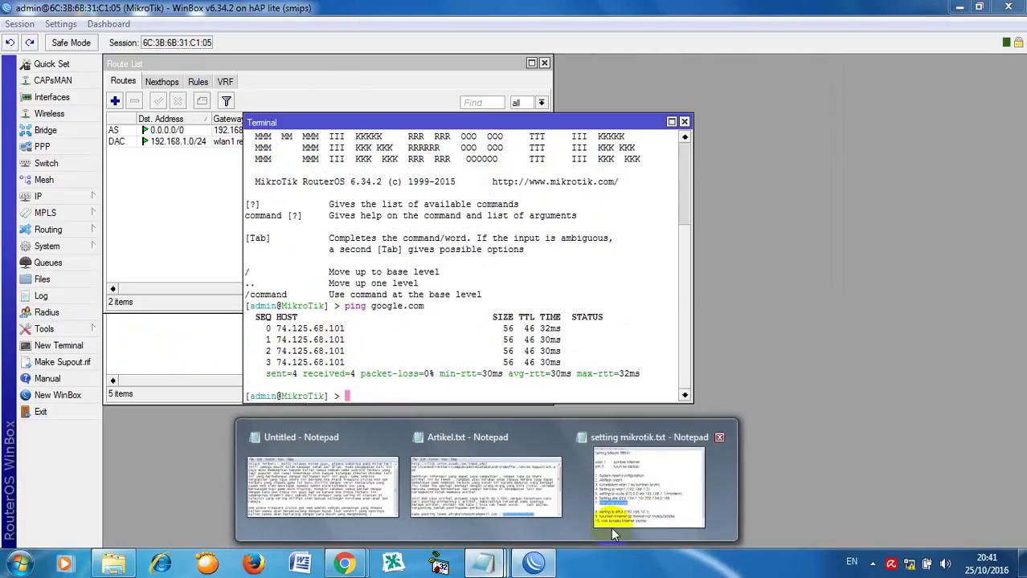
click(611, 527)
drag(580, 395, 334, 395)
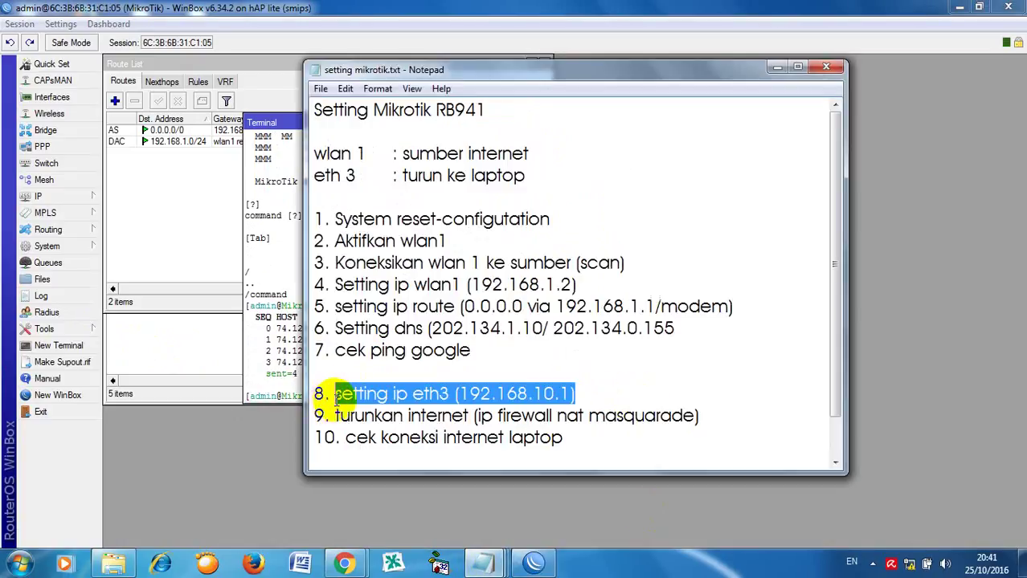
click(416, 394)
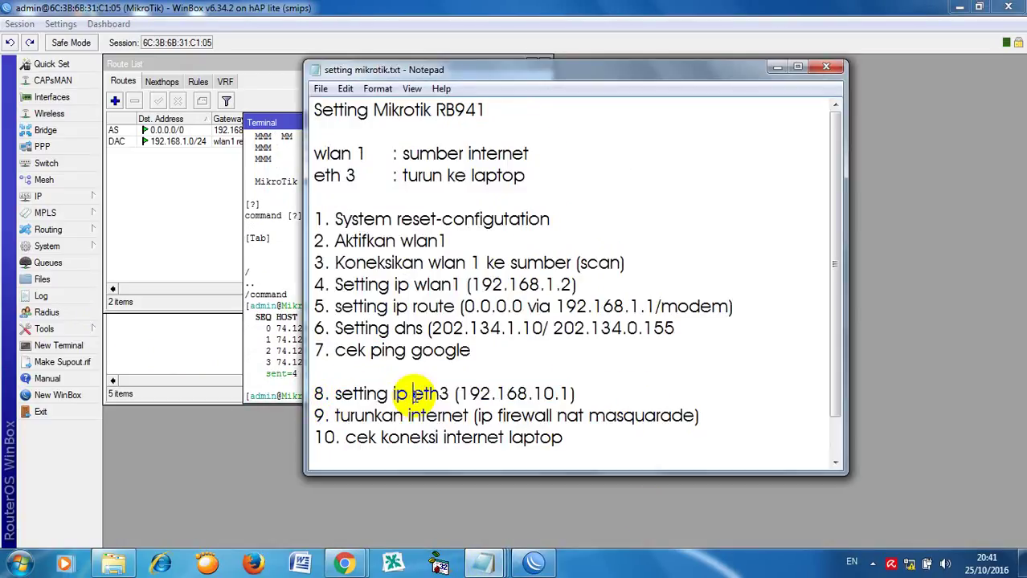
click(67, 200)
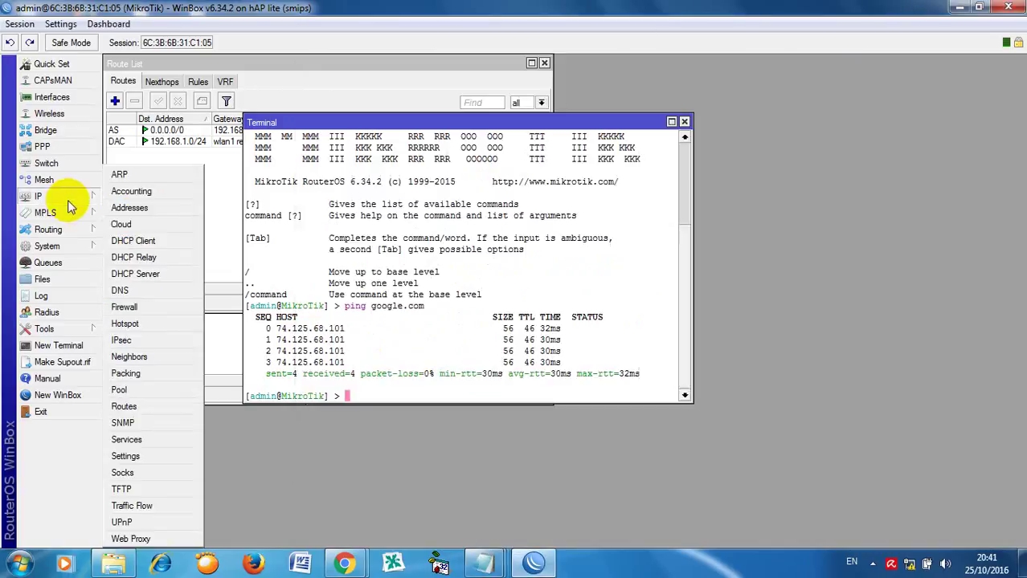
click(159, 203)
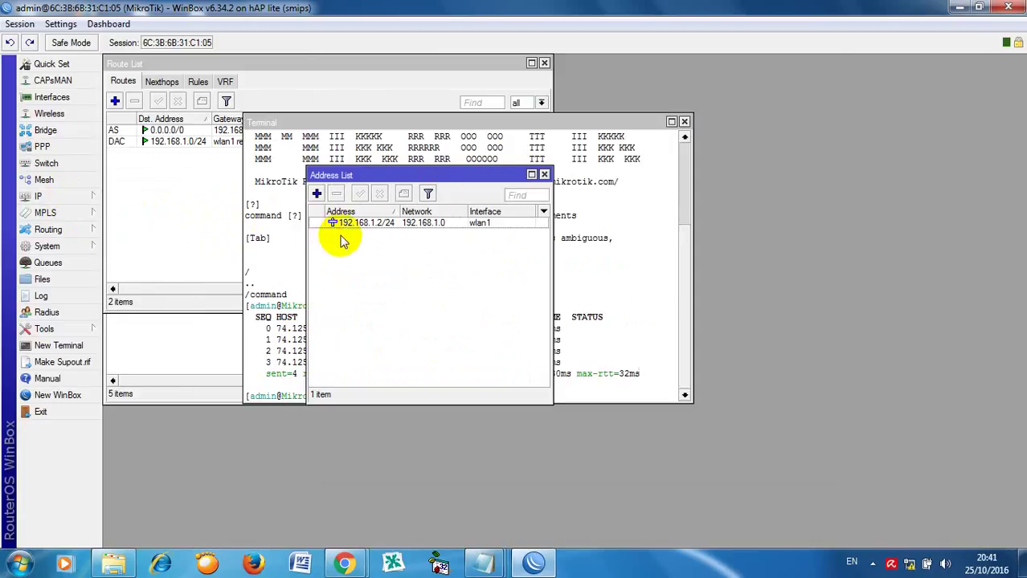
click(318, 194)
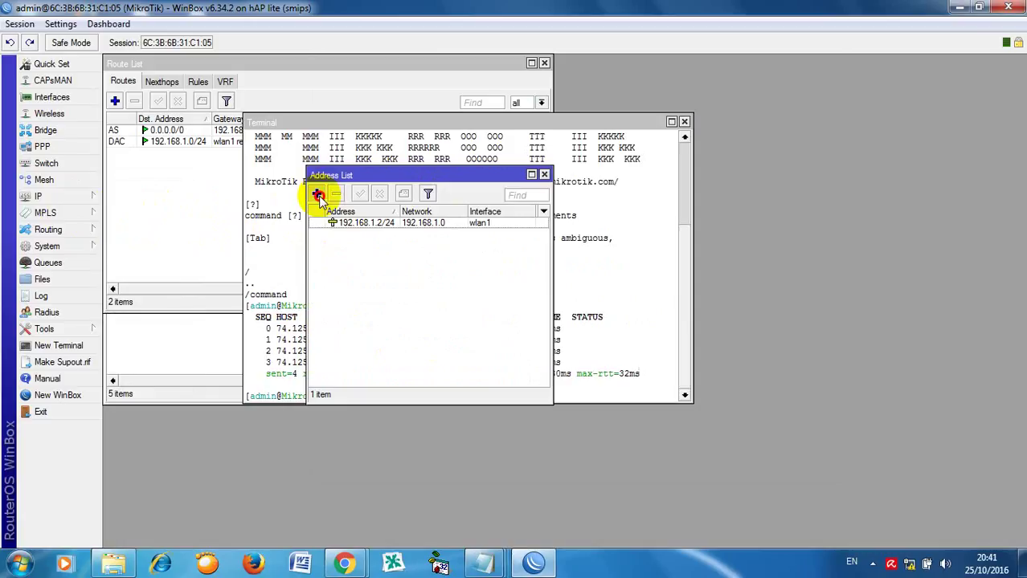
text(1)
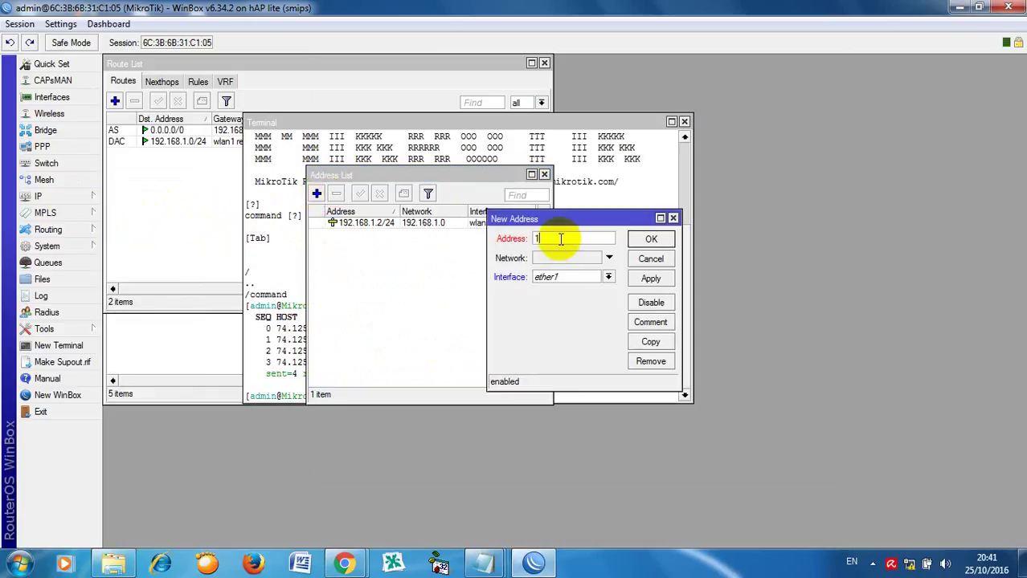
text(92.168.10.1/24)
click(570, 275)
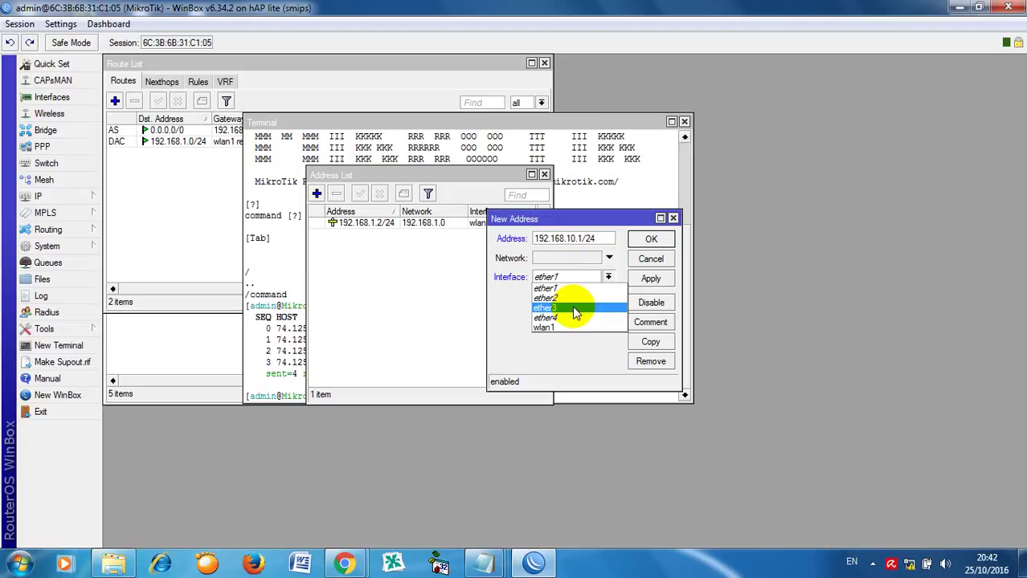
click(575, 310)
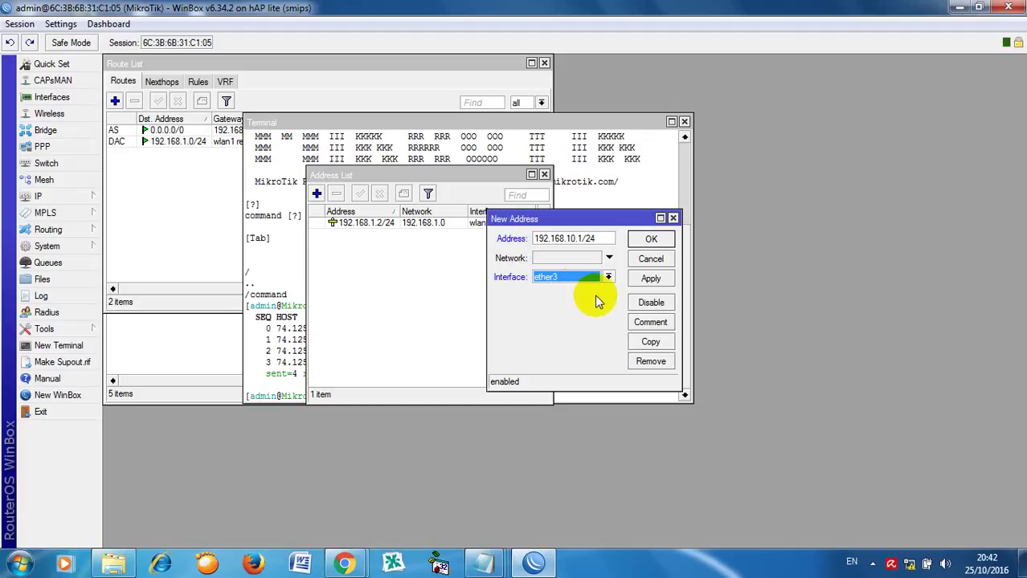
click(657, 281)
click(650, 239)
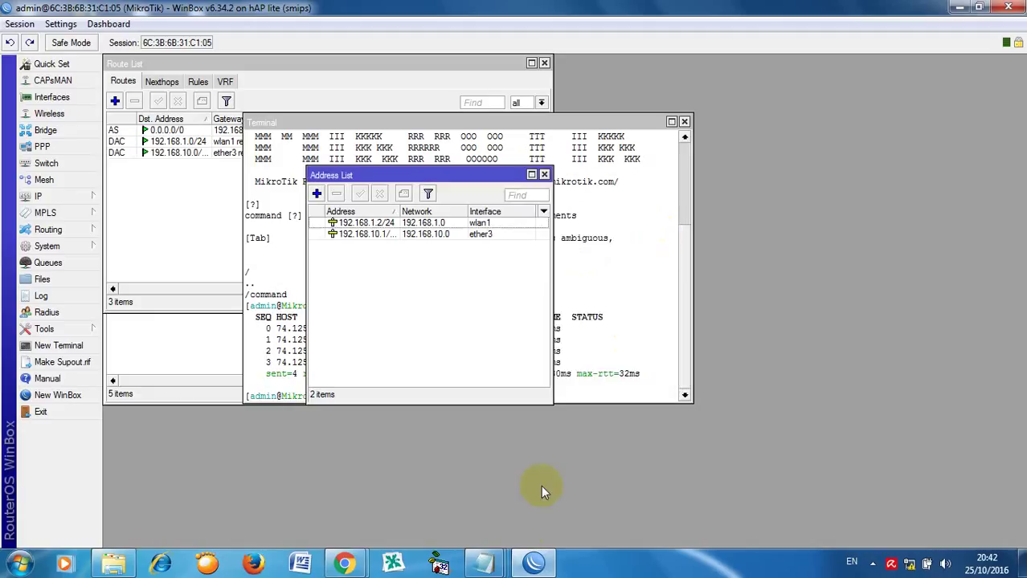
Consult the firewall NAT item in the notes and start a new srcnat NAT rule with wlan1 as its out interface
click(499, 562)
click(620, 492)
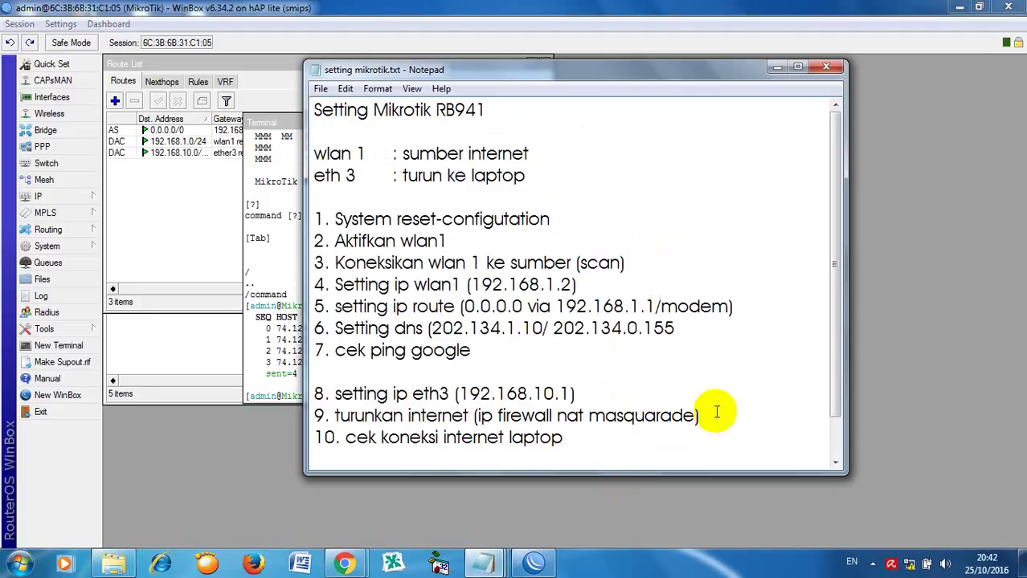
drag(698, 416, 334, 416)
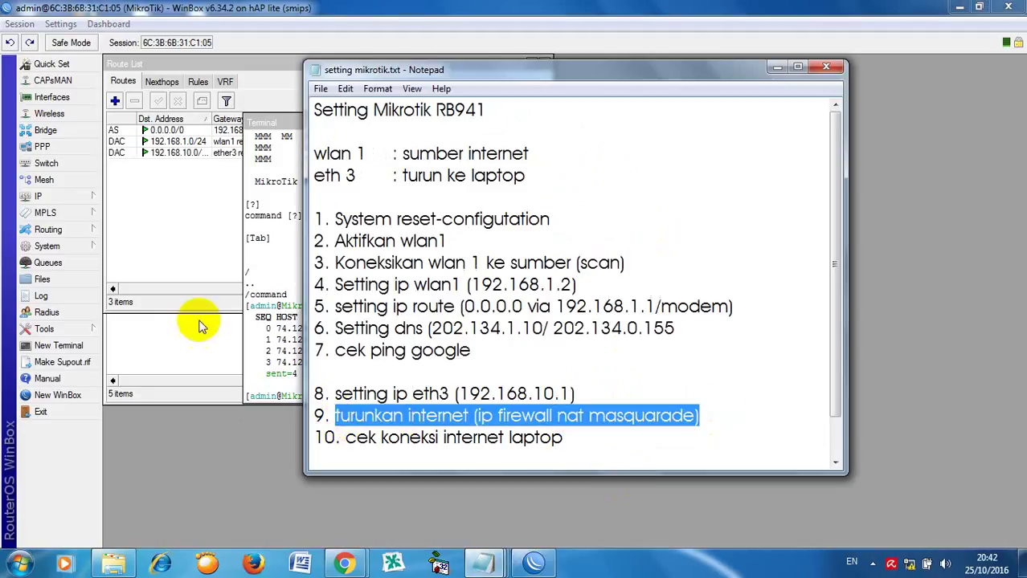
click(63, 197)
click(151, 307)
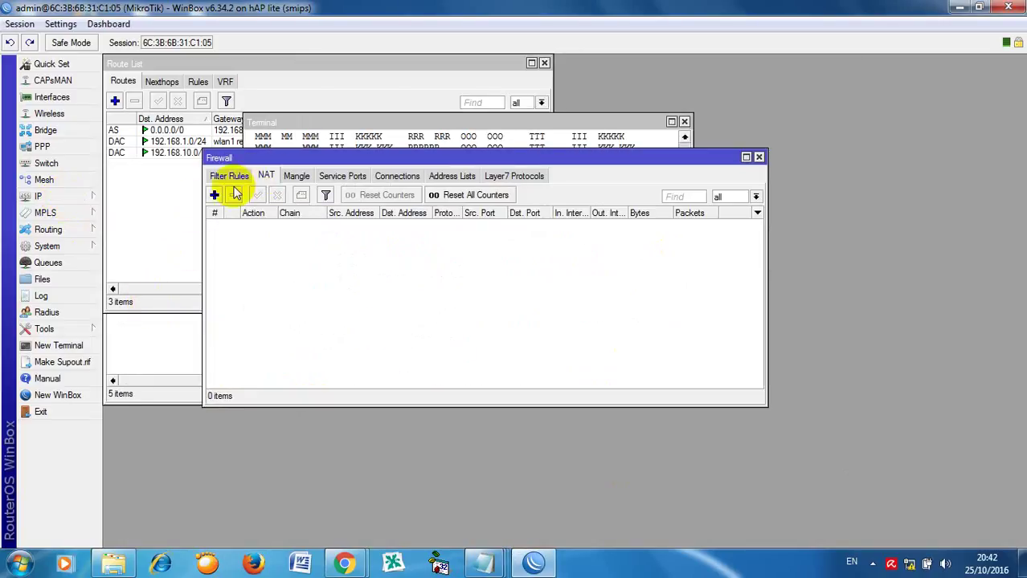
click(216, 194)
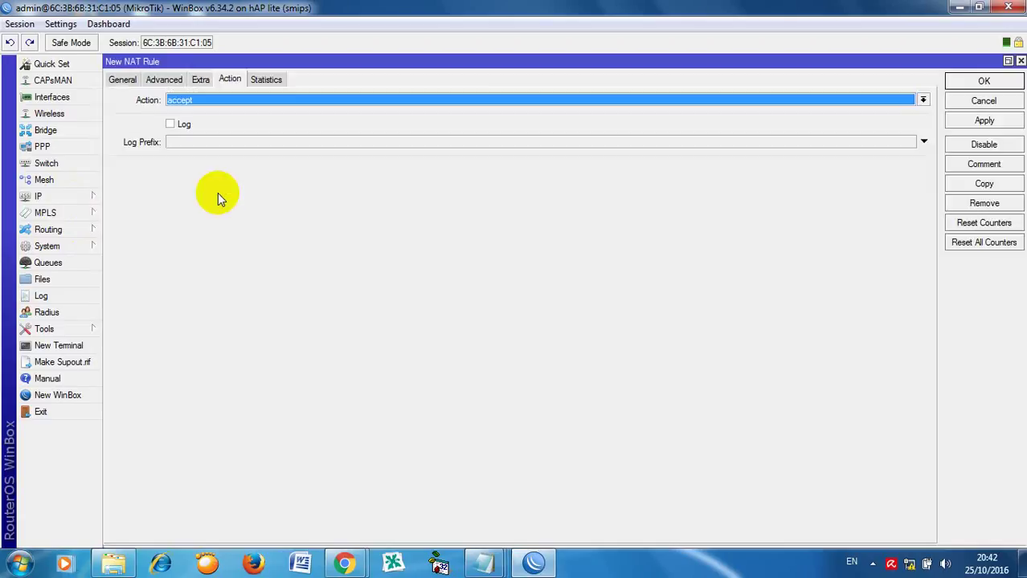
click(124, 81)
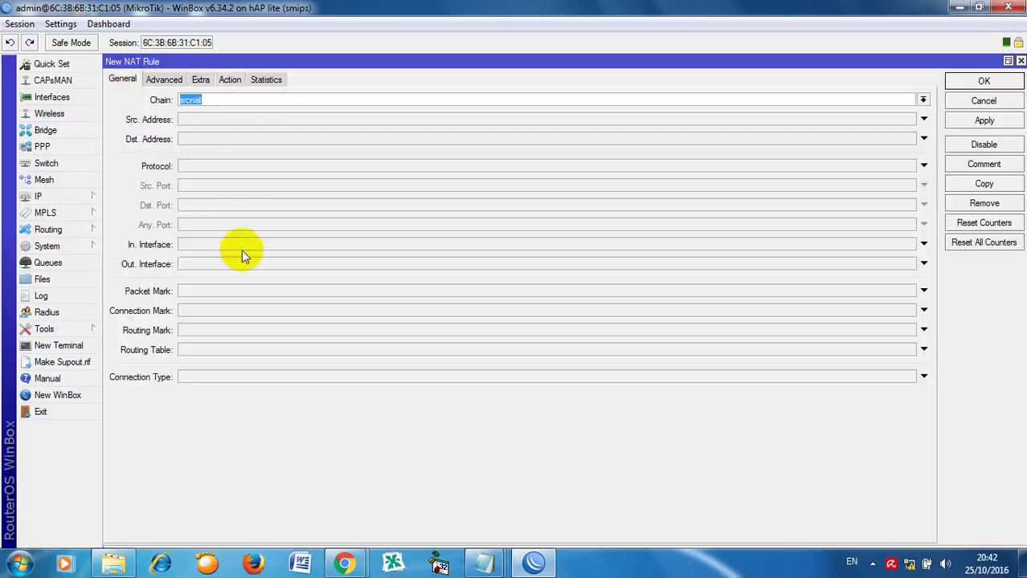
click(242, 263)
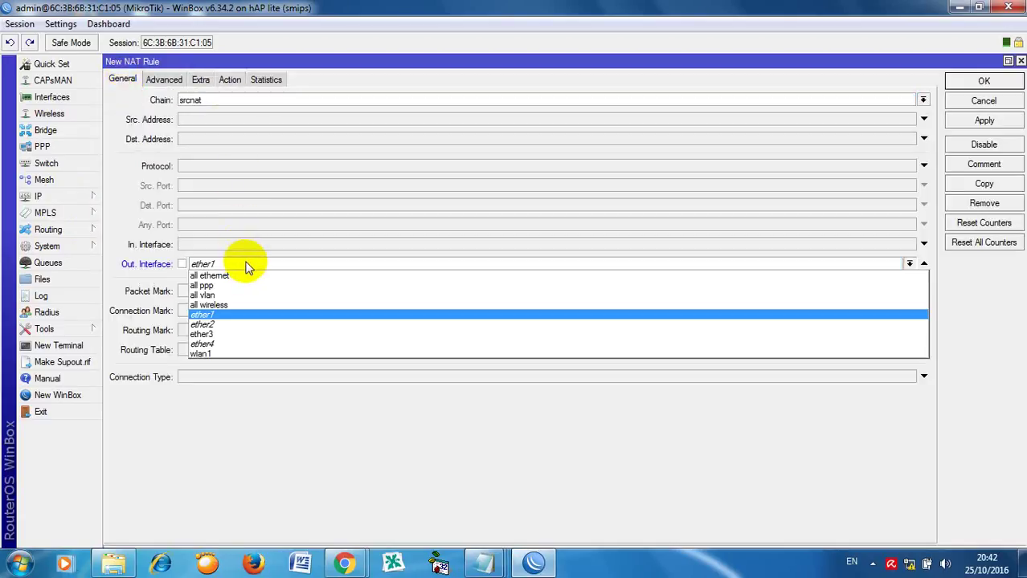
click(223, 357)
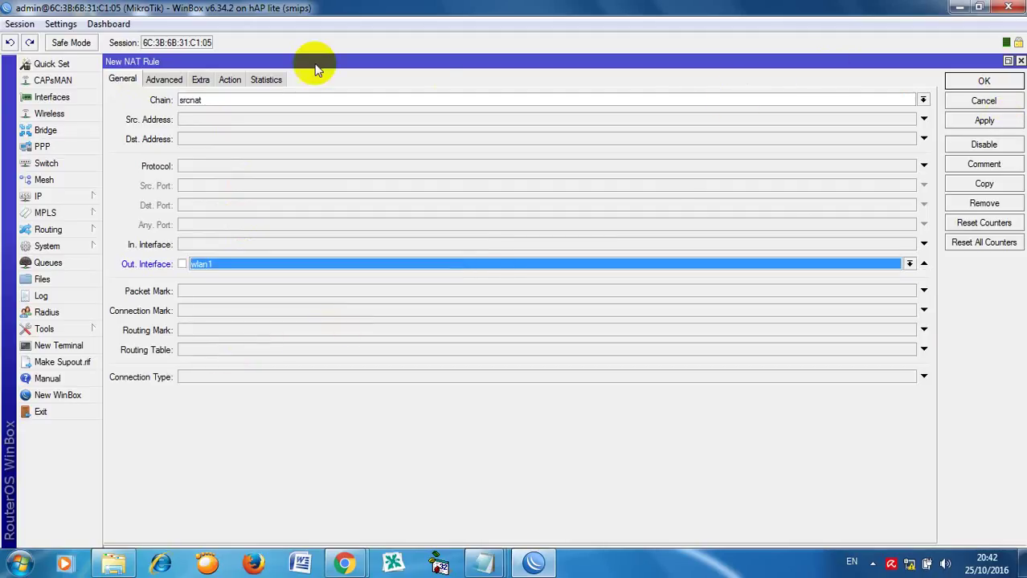
Set the new NAT rule's action to masquerade and save the rule
click(231, 80)
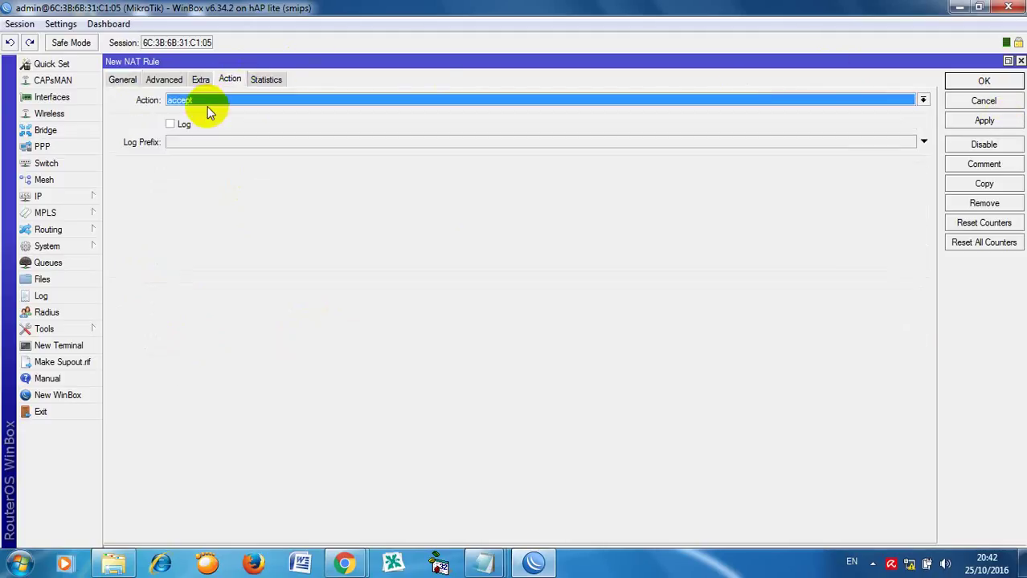
click(217, 101)
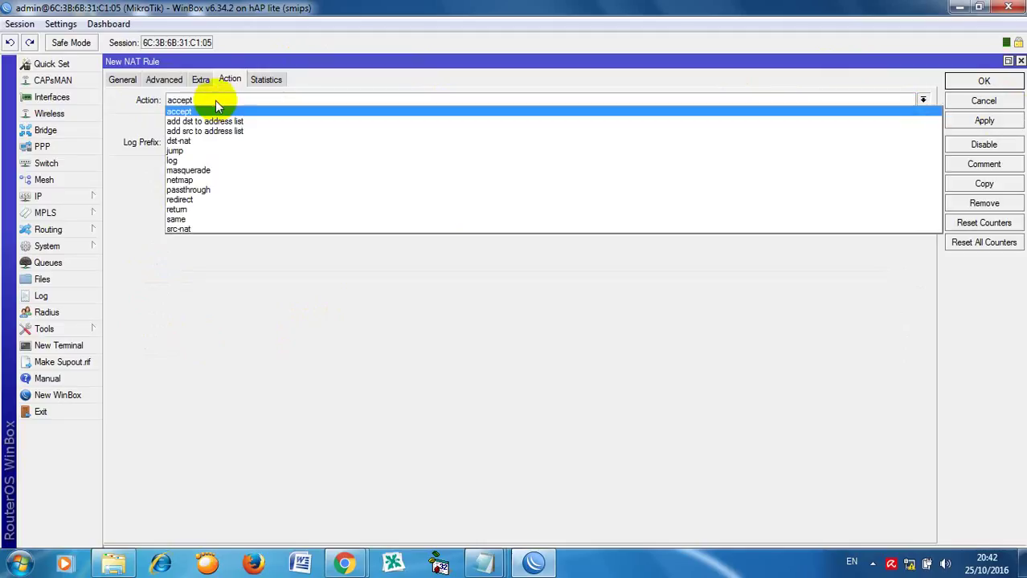
click(230, 171)
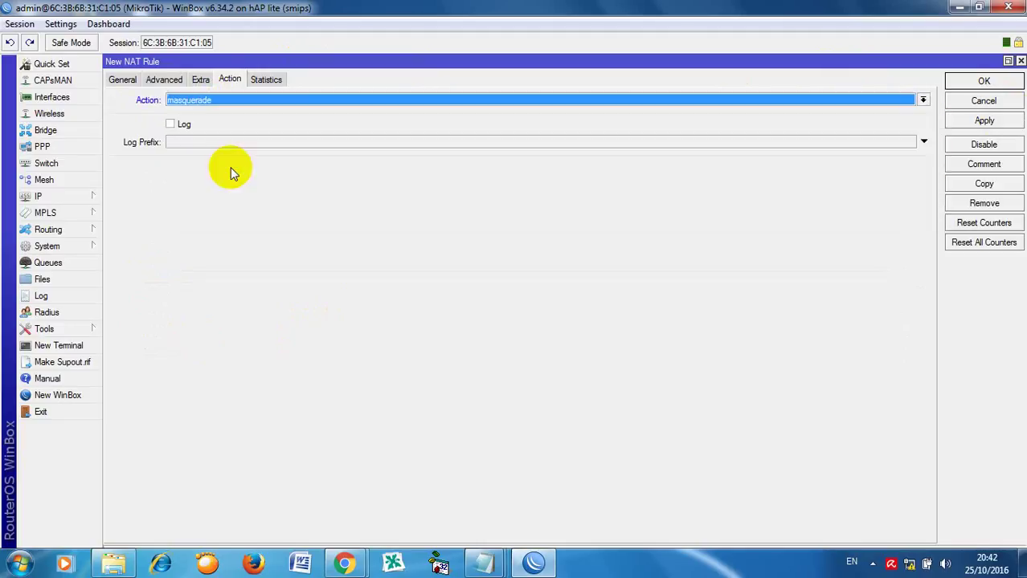
click(1009, 122)
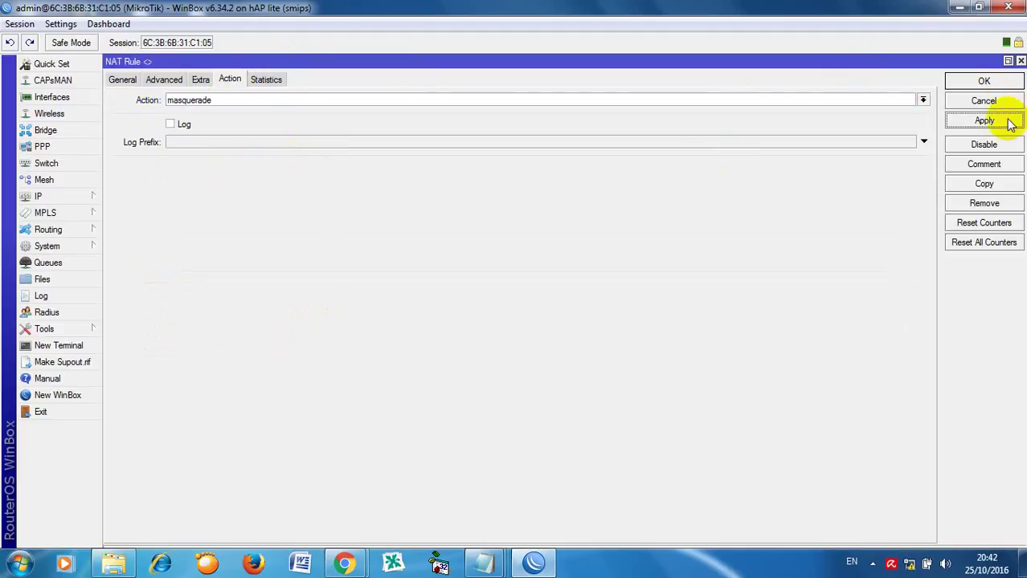
click(1002, 82)
Consult the notes, then open the IPv4 properties of the laptop's Local Area Connection from the Network and Sharing Center
click(490, 561)
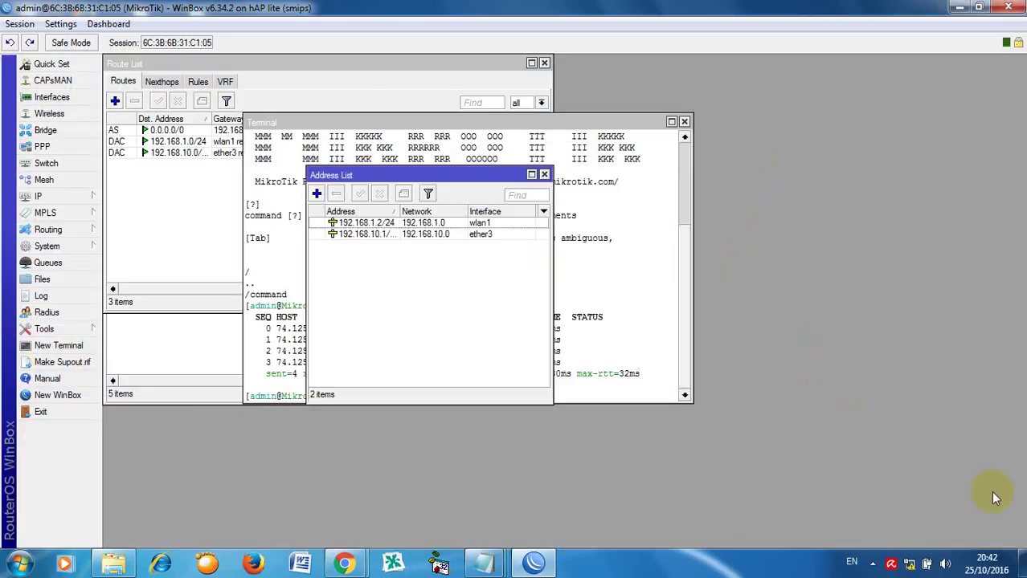
click(909, 565)
click(918, 521)
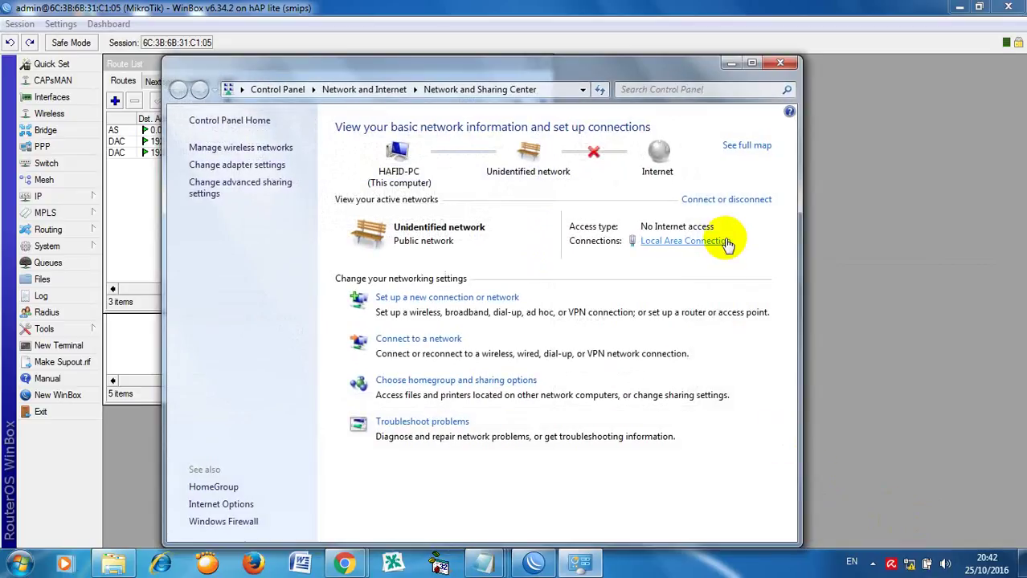
click(725, 241)
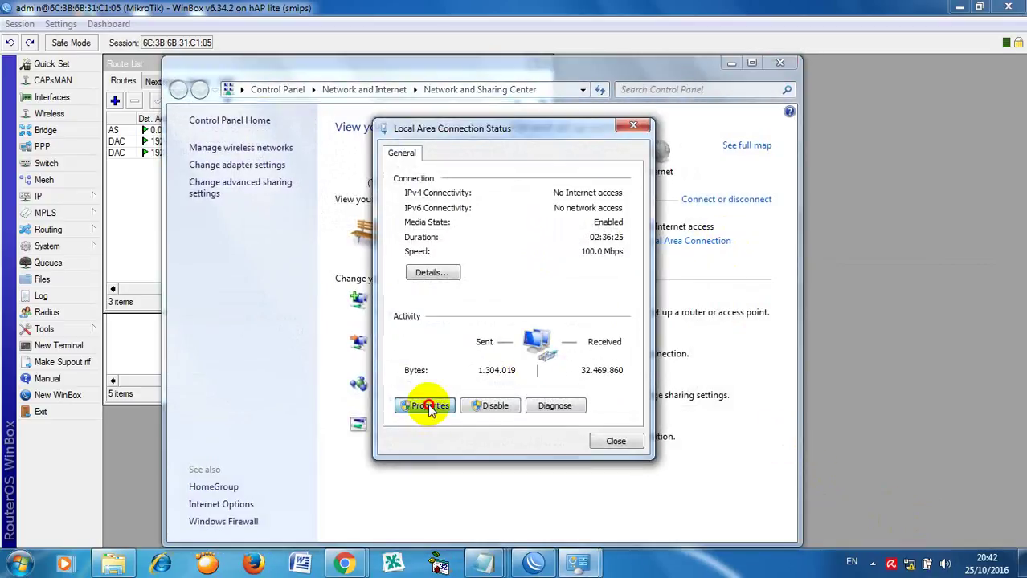
click(416, 406)
click(450, 312)
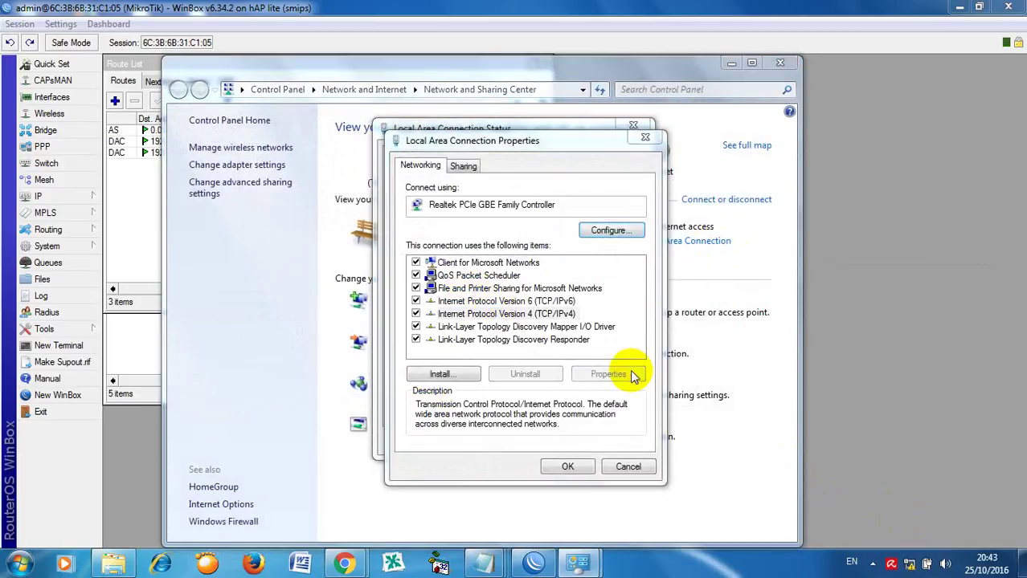
click(611, 373)
Assign the laptop the static IP address 192.168.10.78 with subnet mask 255.255.255.0 and default gateway 192.168.10.1
click(546, 306)
click(592, 324)
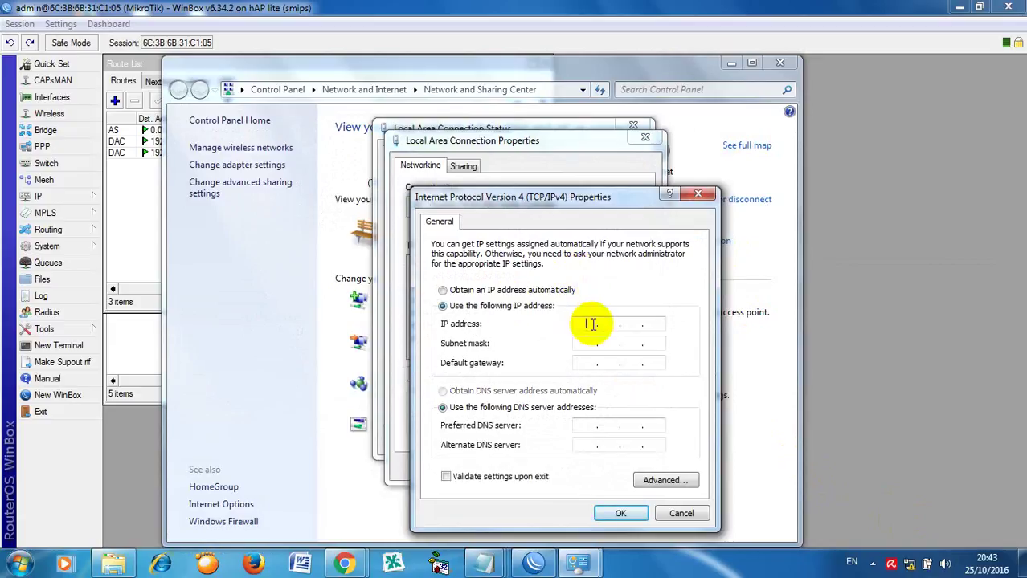
text(92)
text(168)
text(19)
key(BackSpace)
key(BackSpace)
text(10)
key(Tab)
key(Tab)
text(192 . 1)
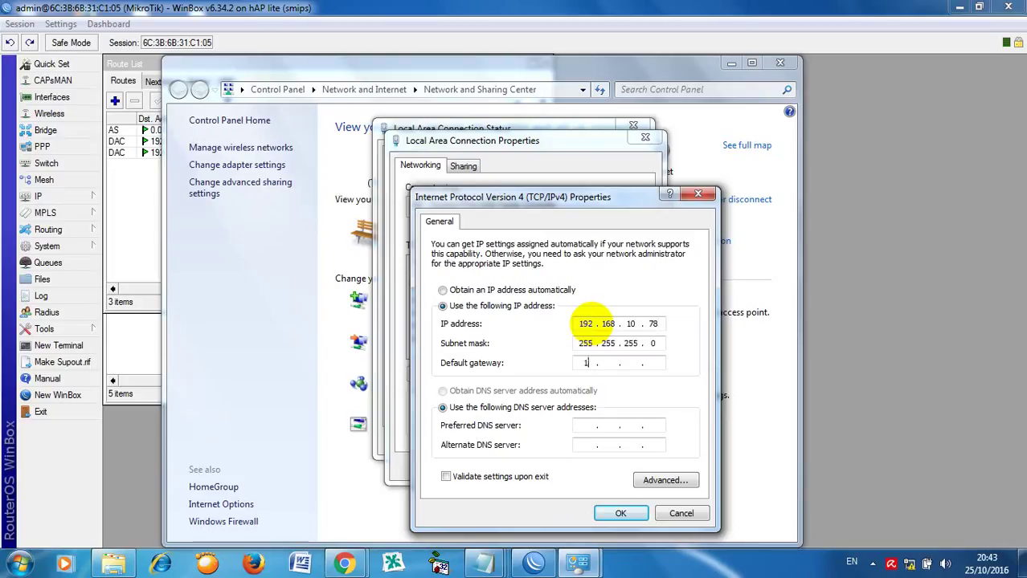
text(68 . 10 . 1)
Set the preferred DNS server to 202.134.1.10 and the alternate to 202.134.0.155, then save and close the connection's dialogs
click(587, 426)
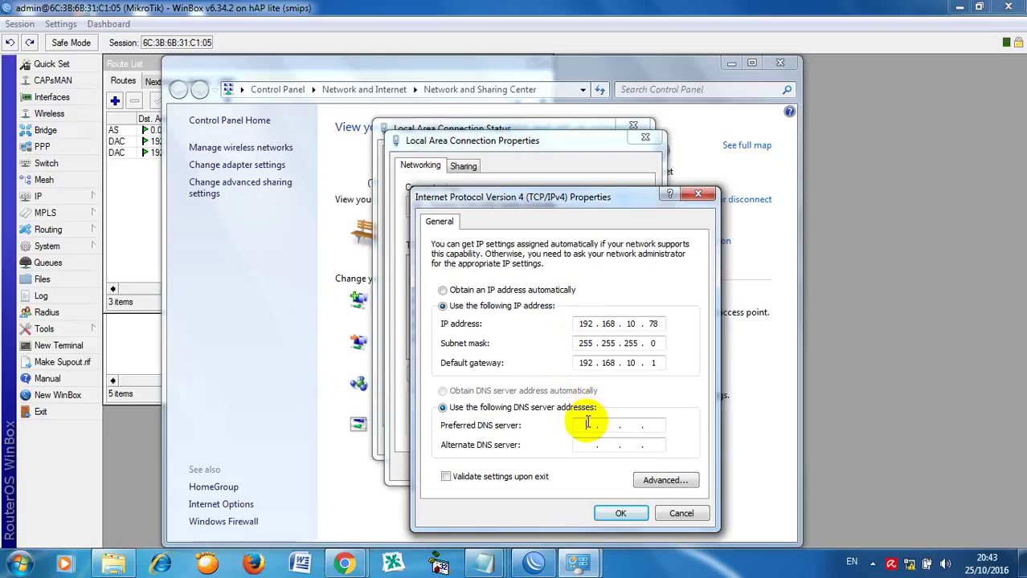
text(202 . 134 . 1 . 10)
key(Tab)
text(202 . 134 . 0 . 155)
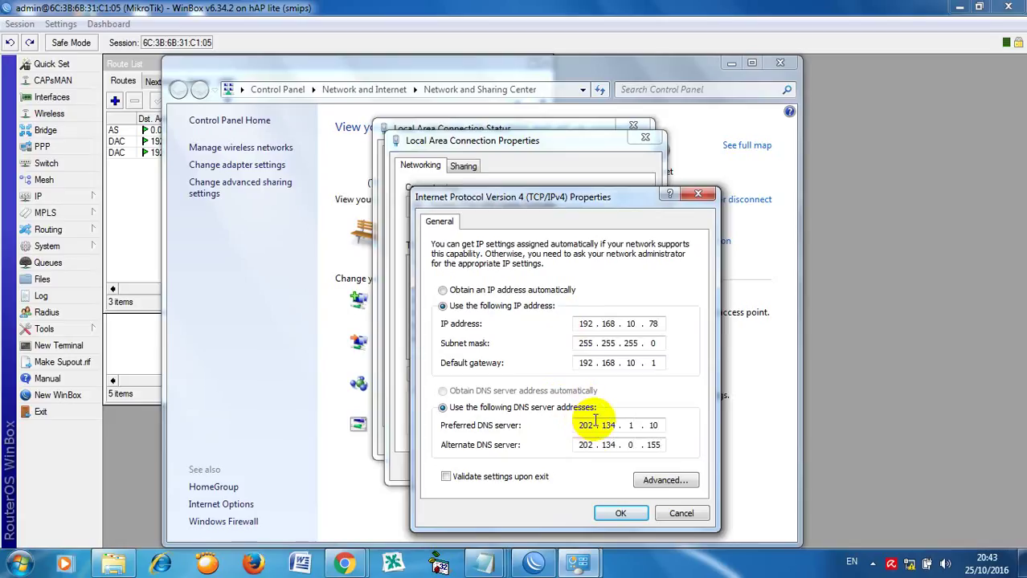
click(617, 515)
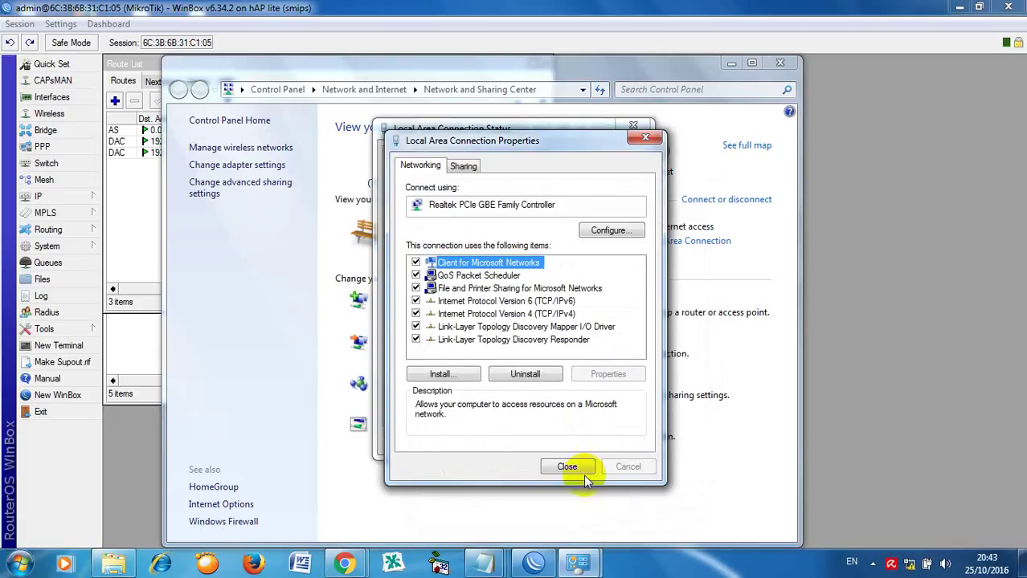
click(569, 467)
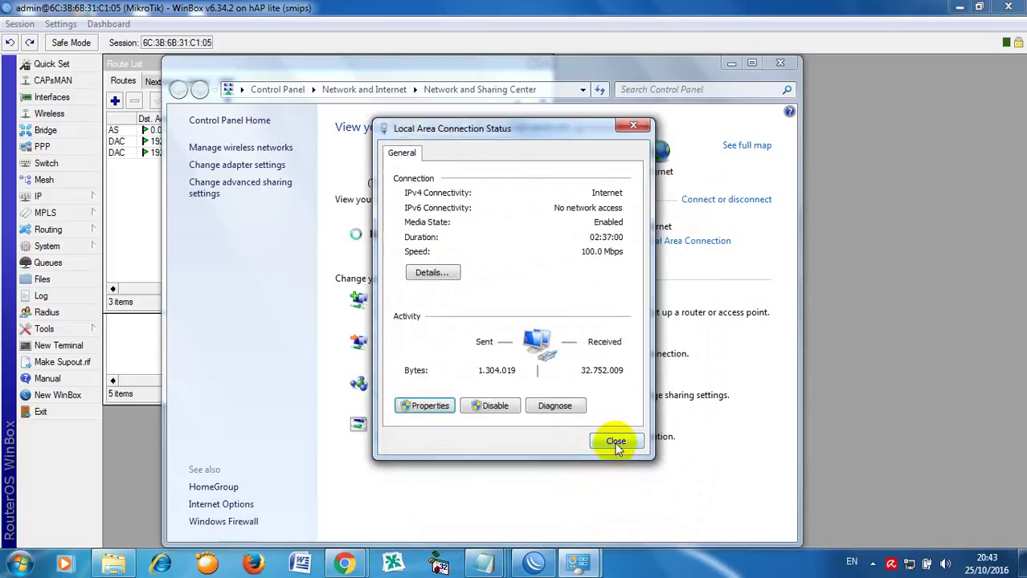
click(610, 443)
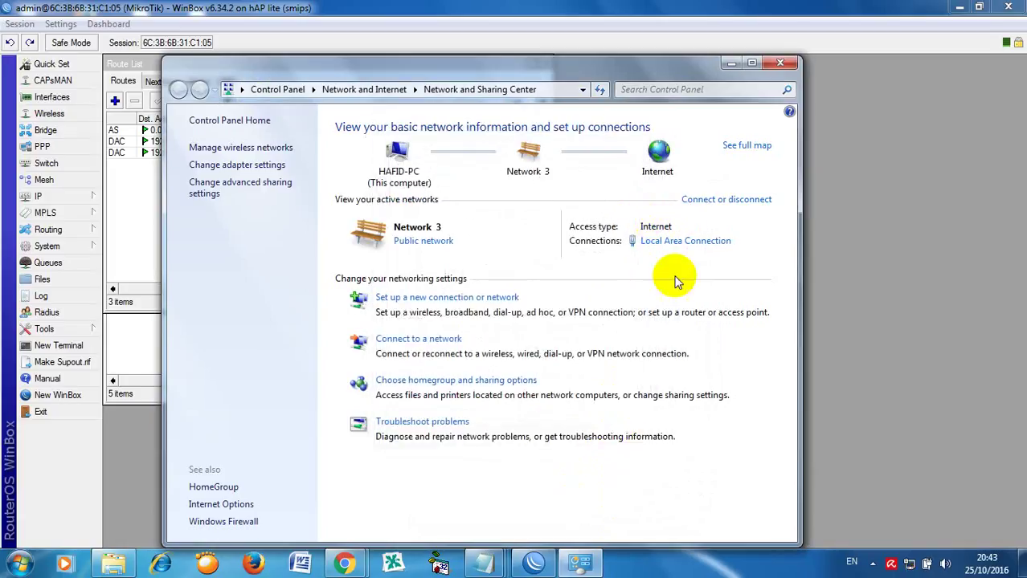
Switch to Chrome and load pink78.blogspot.co.id to test the laptop's internet connection
mouse_move(357, 565)
click(431, 493)
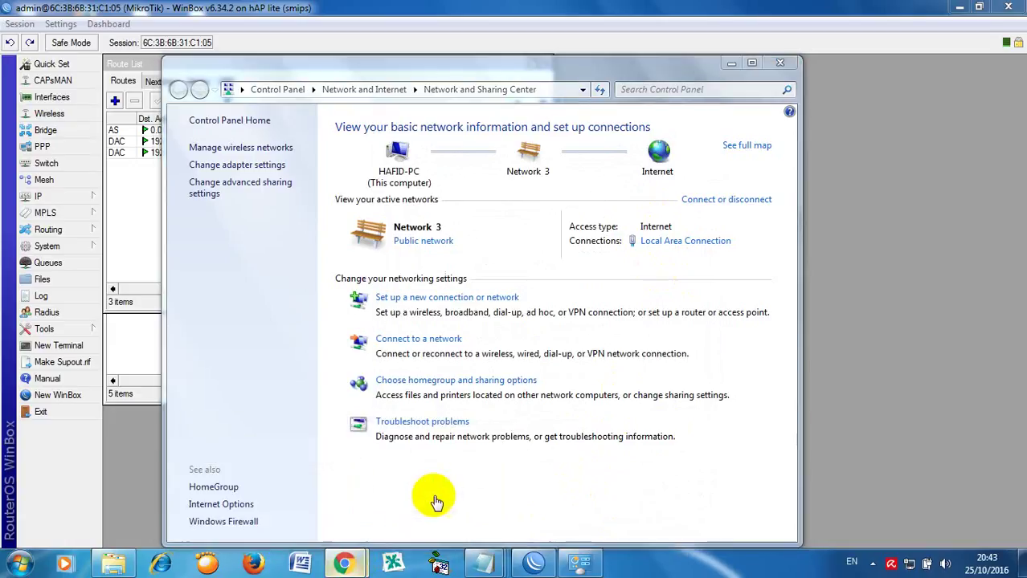
click(367, 30)
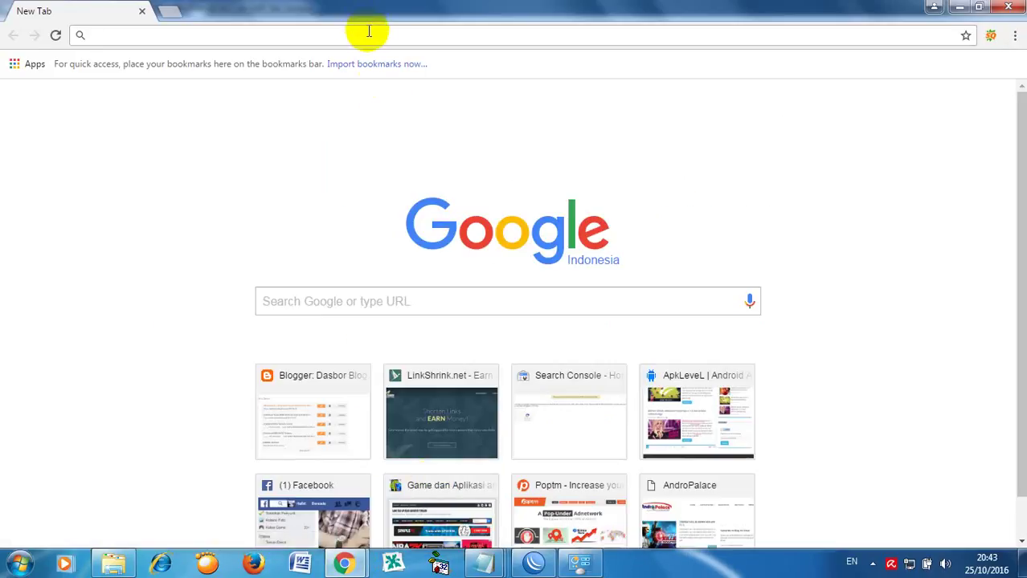
text(pin)
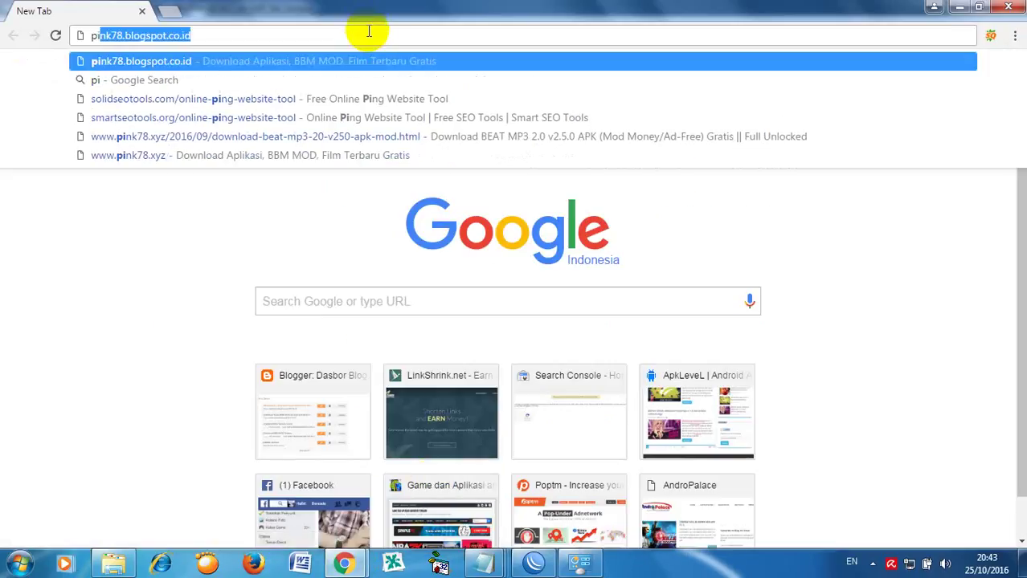
text(k78)
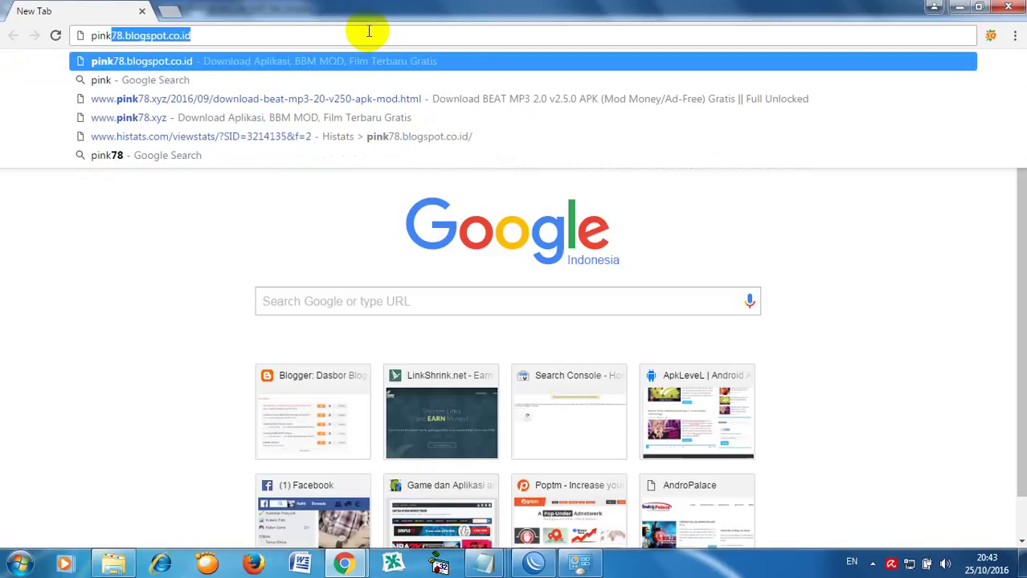
key(Return)
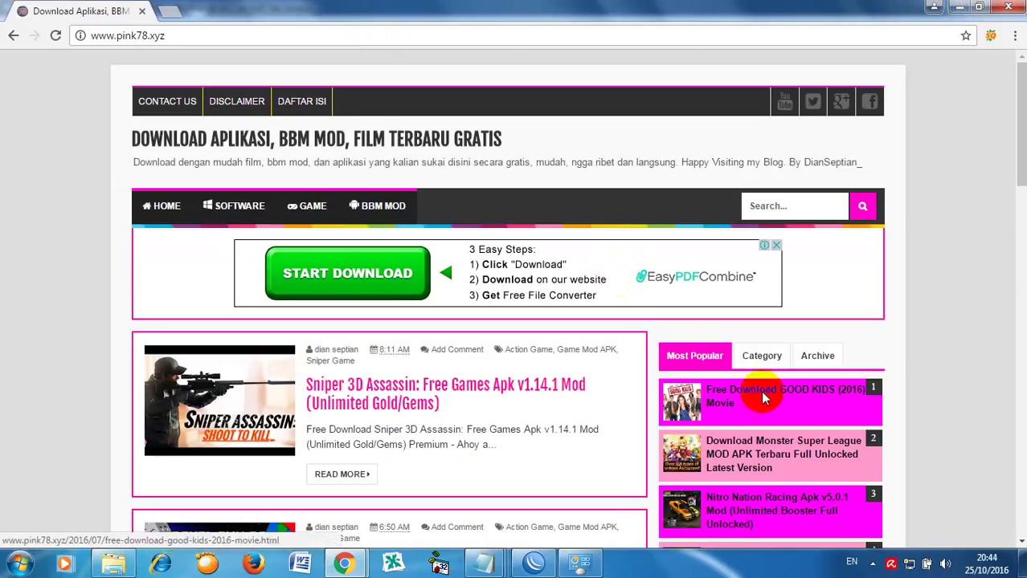
Minimize Chrome, WinBox and the notes, and close the Network and Sharing Center to return to the desktop
click(962, 8)
click(966, 8)
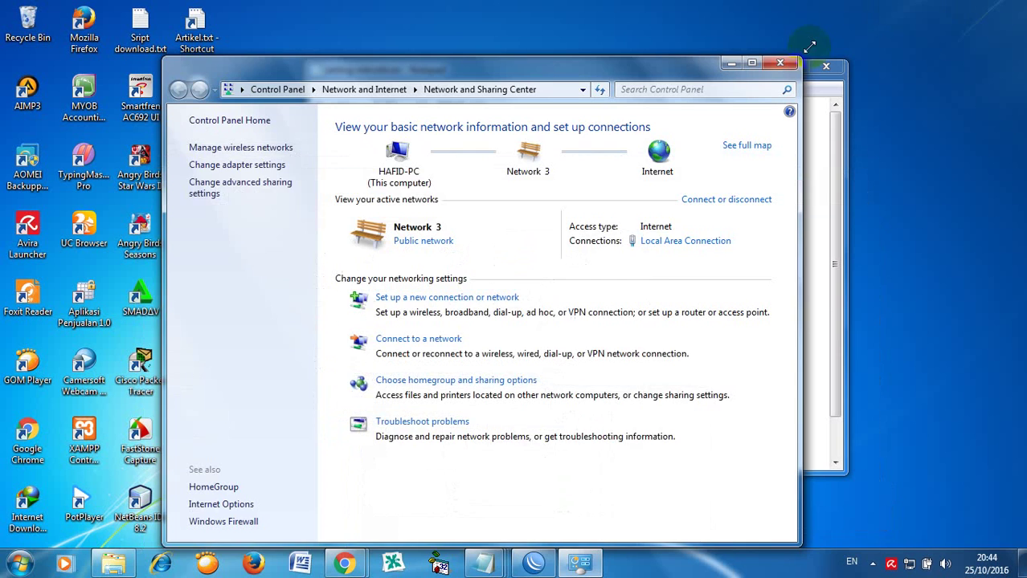
click(776, 66)
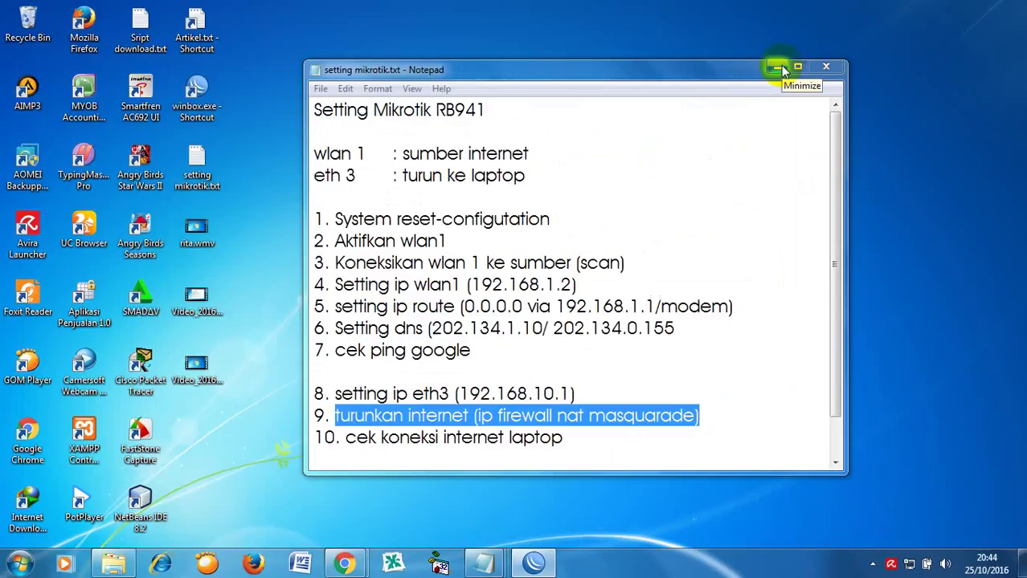
click(777, 67)
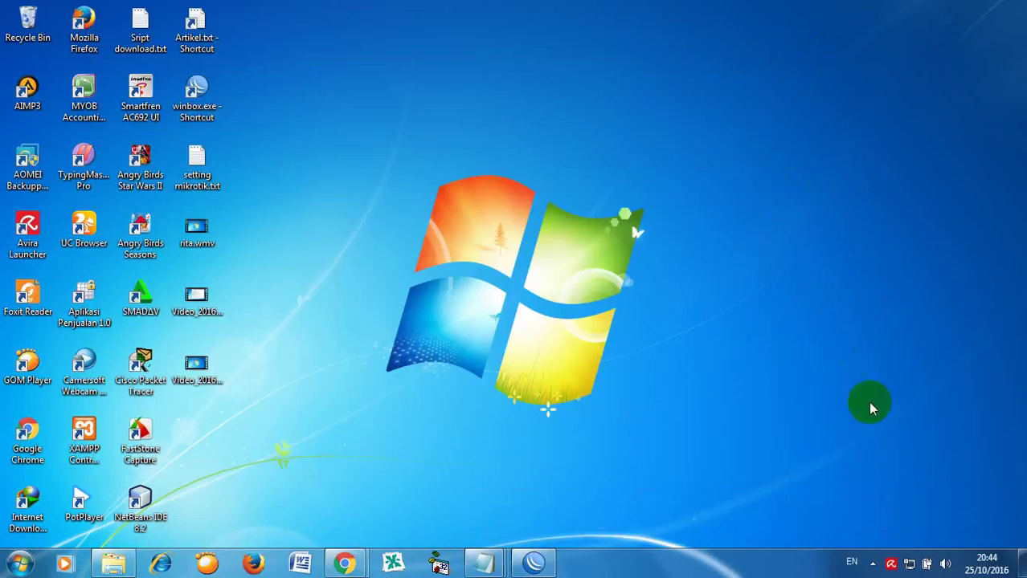
click(872, 563)
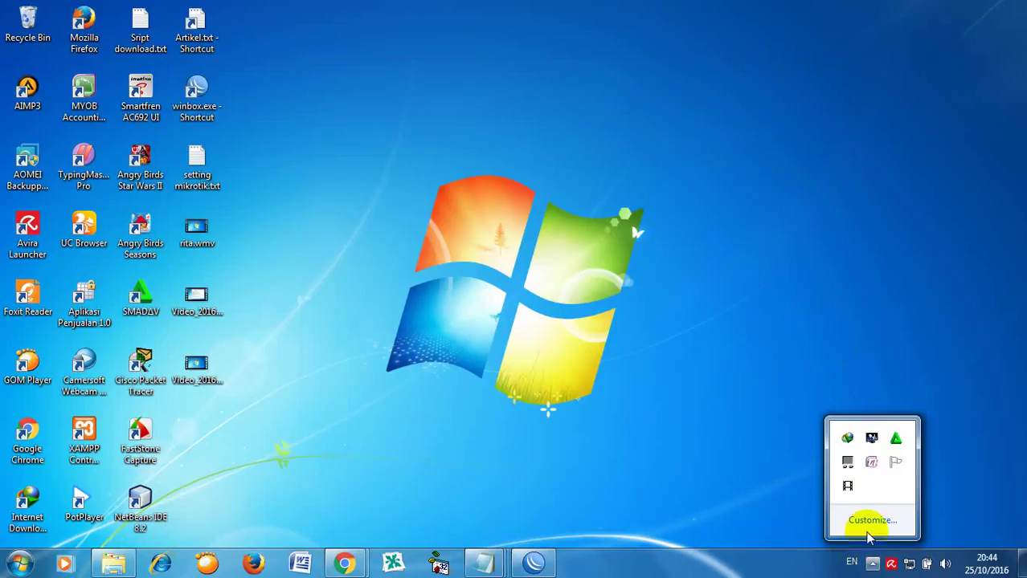